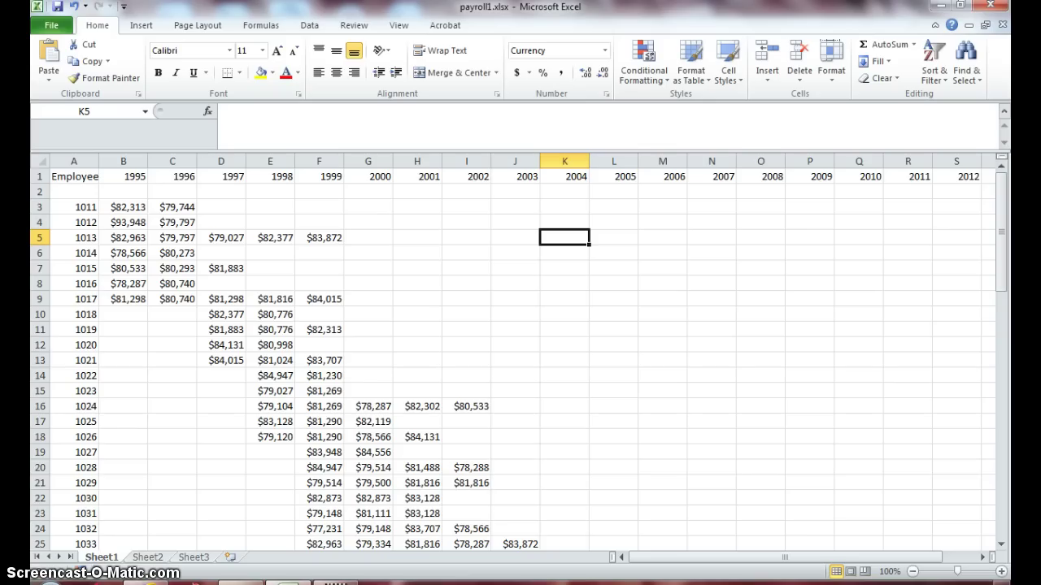
Use Save As to save a copy of the workbook under the file name payroll2
left_click(52, 34)
left_click(61, 72)
key("End")
key("BackSpace")
key("BackSpace")
key("BackSpace")
key("BackSpace")
key("BackSpace")
key("BackSpace")
type("2")
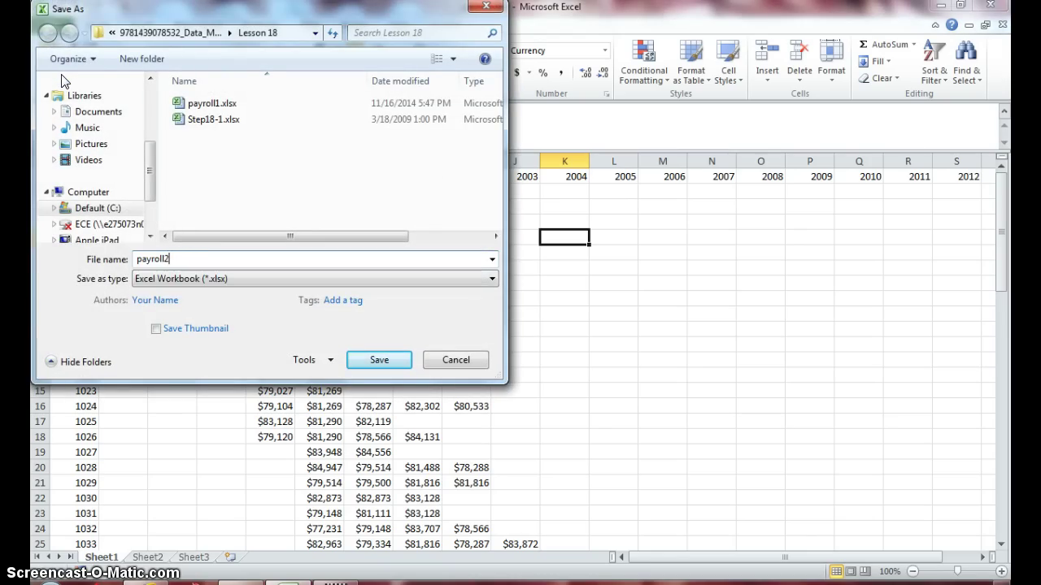
left_click(375, 358)
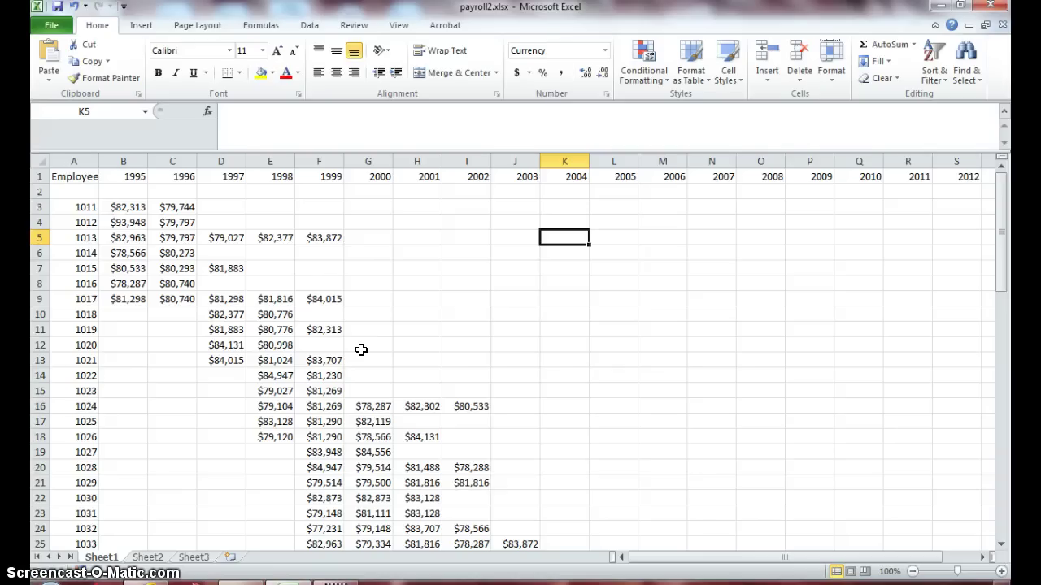
Select A2 and freeze the top row so the Employee and year headers stay visible
left_click(71, 191)
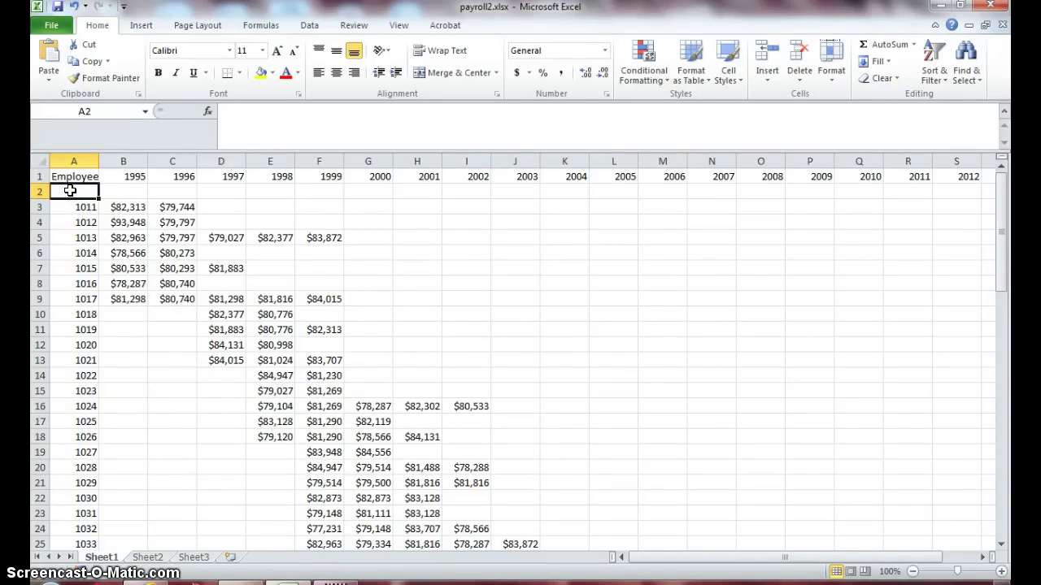
left_click(398, 25)
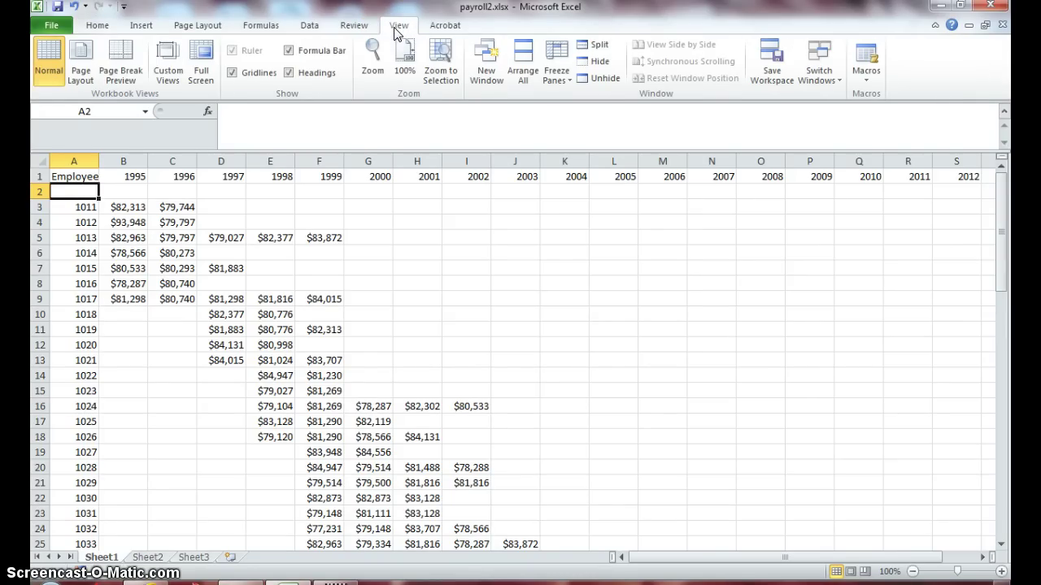
left_click(564, 84)
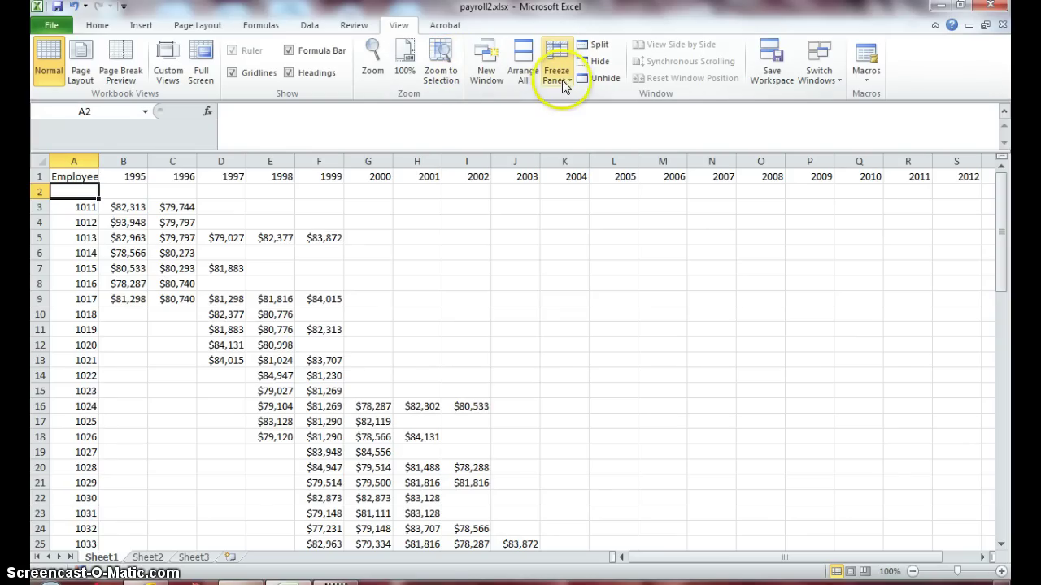
left_click(567, 81)
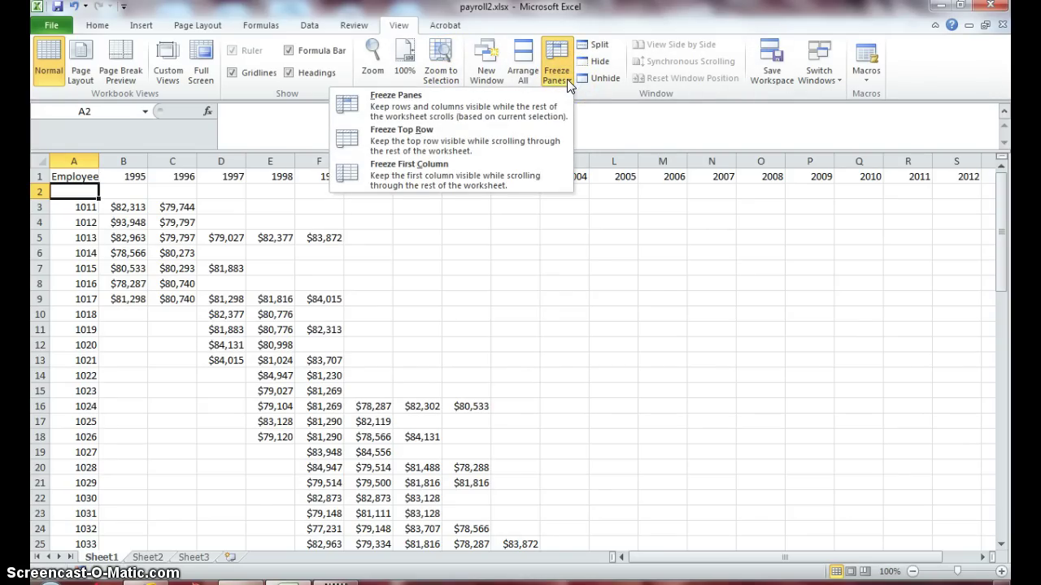
left_click(535, 148)
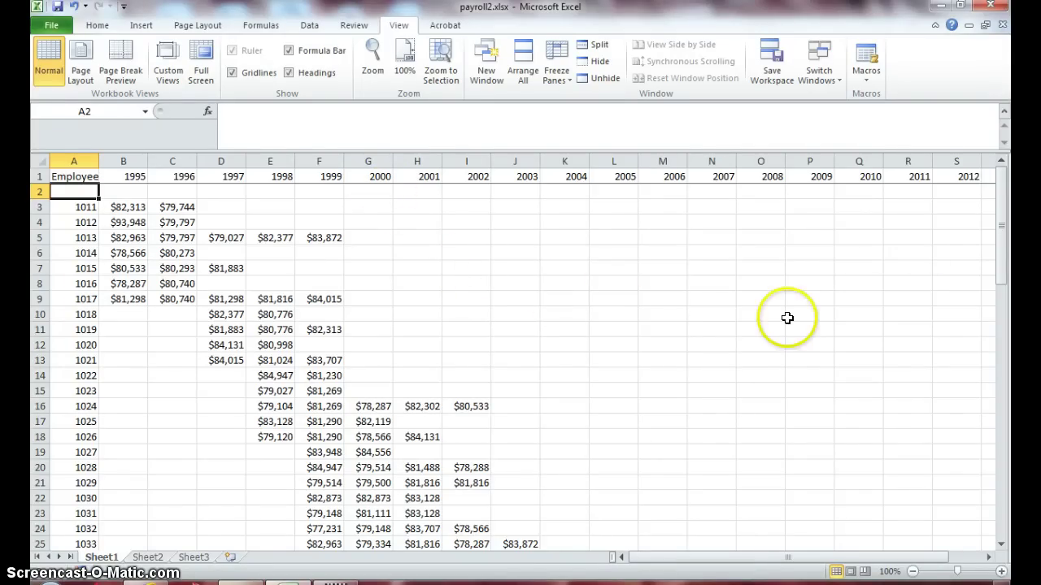
Scroll down to employee 1084 in row 76, then select the frozen header row 1
left_click_drag(1000, 205, 1002, 472)
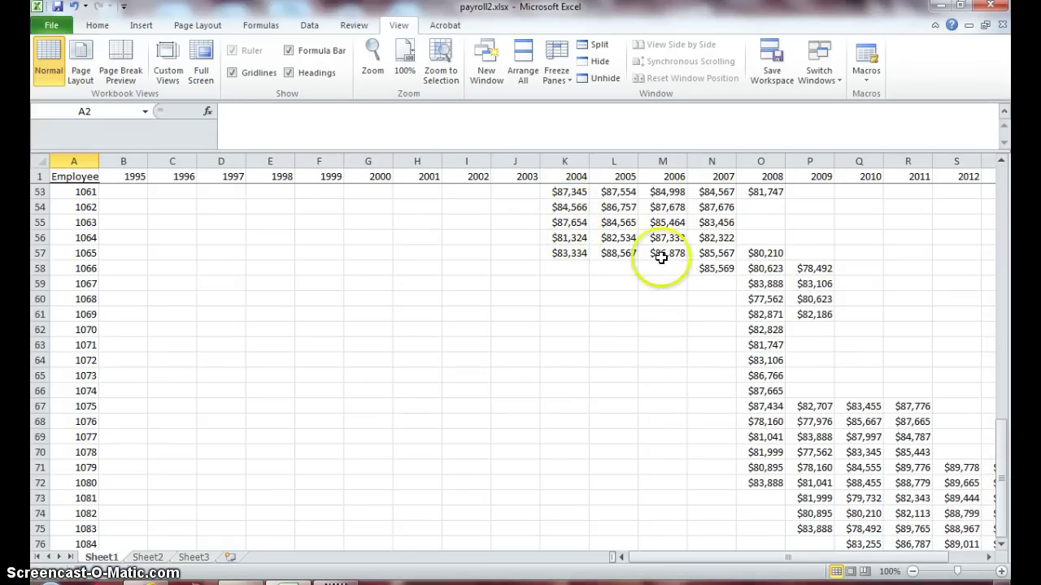
left_click(1002, 546)
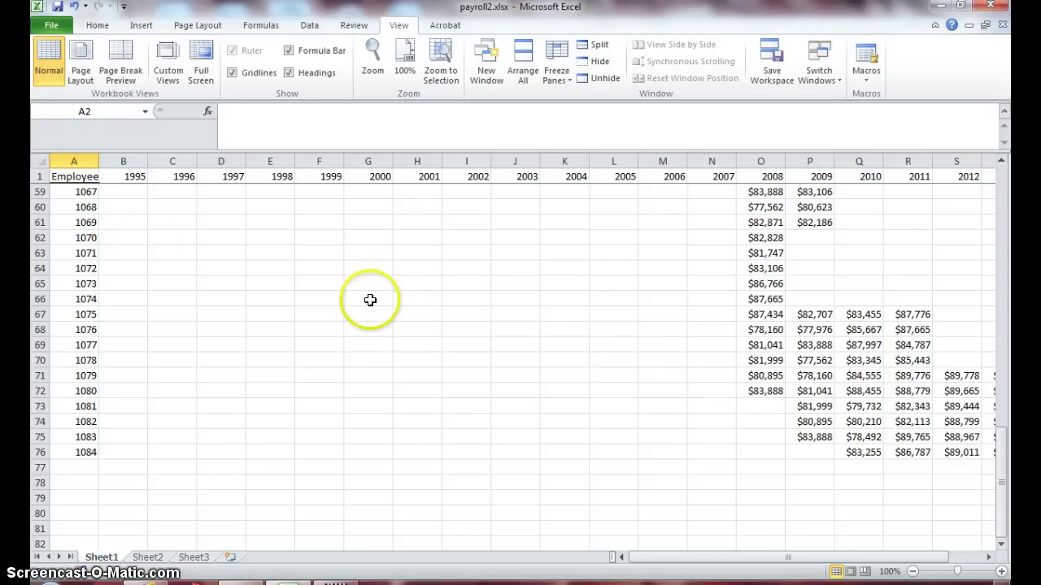
left_click(37, 174)
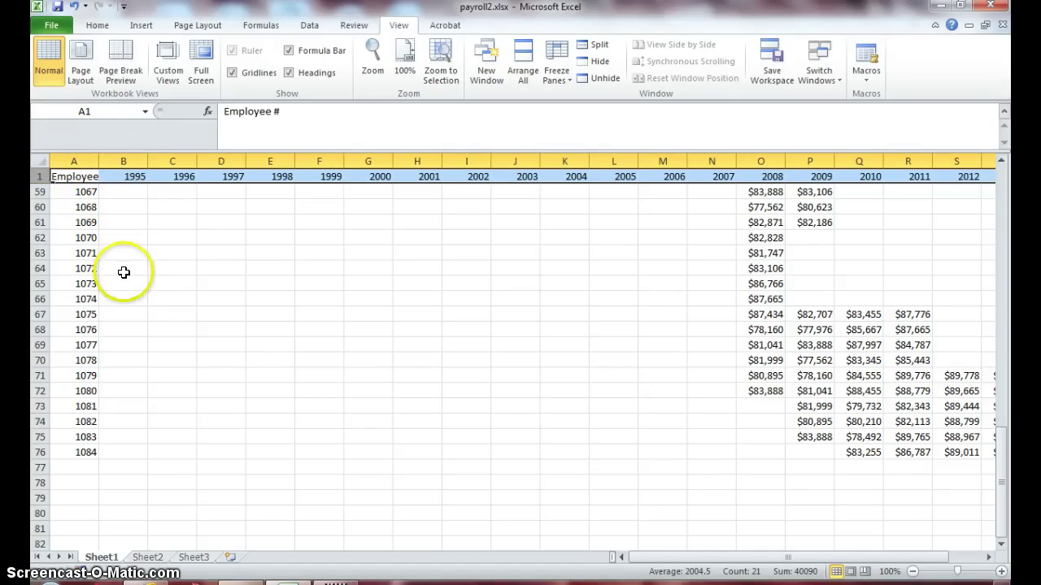
Select column B and freeze the first column instead of the header row
left_click(124, 161)
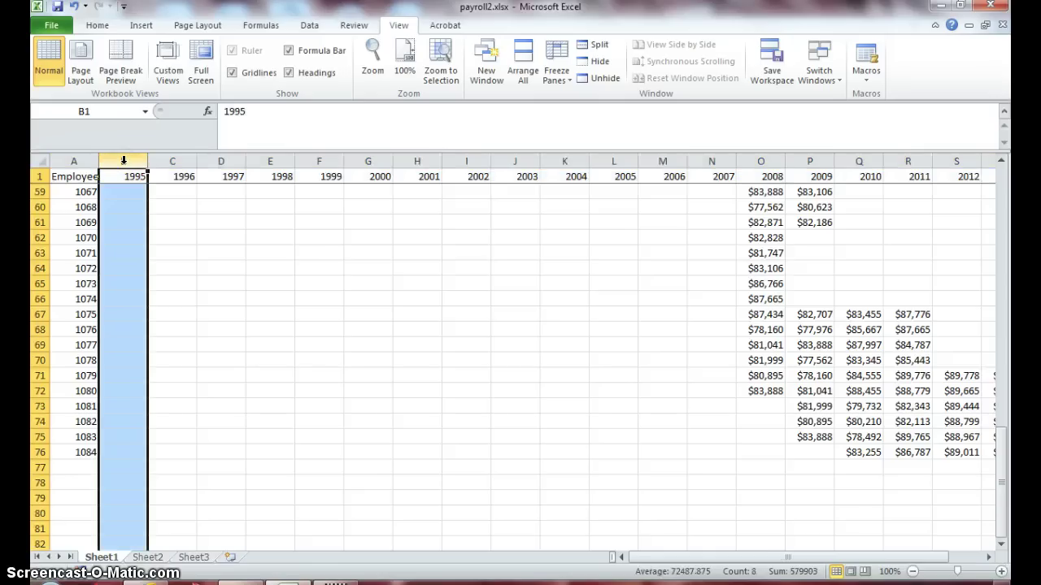
left_click(567, 85)
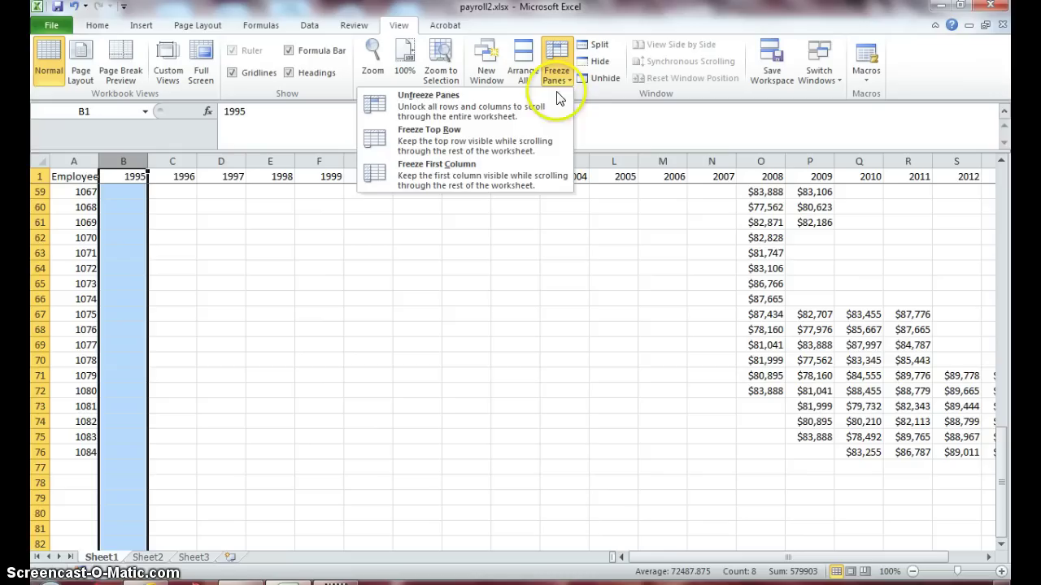
left_click(536, 161)
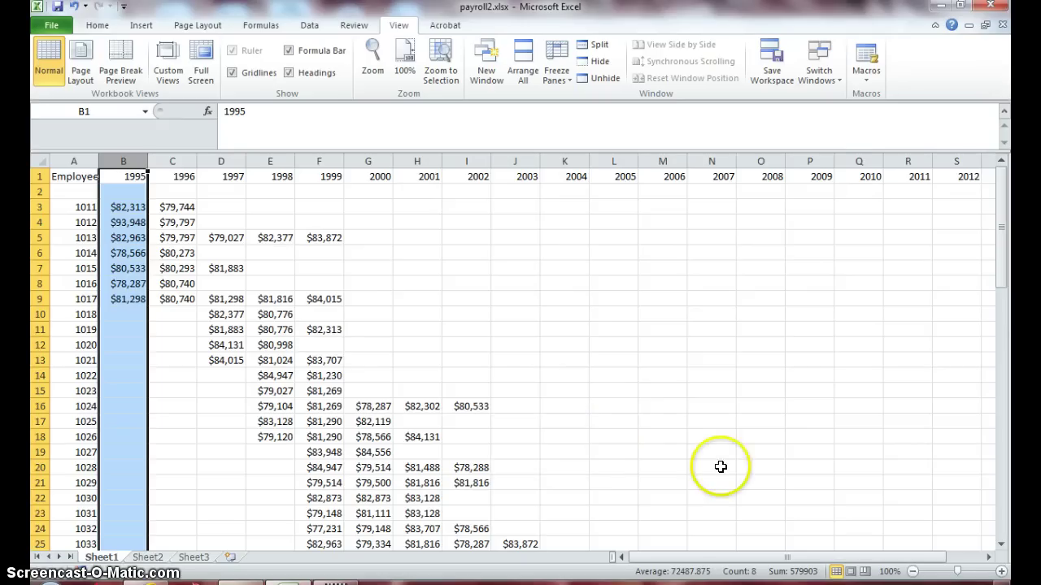
Scroll right through the year columns toward 2014 with column A fixed, then drag back left
left_click(991, 558)
left_click(991, 558)
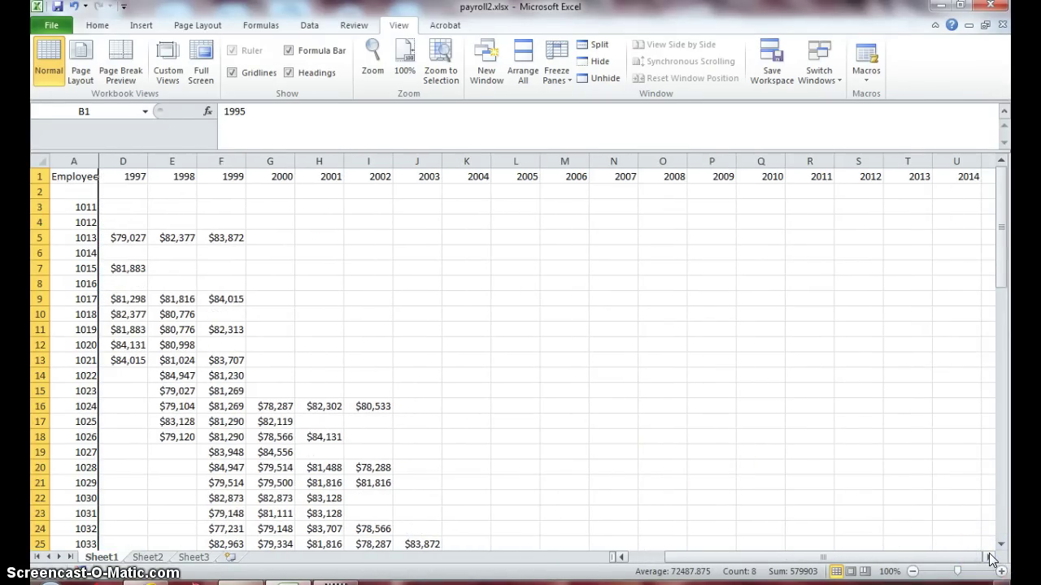
left_click(991, 558)
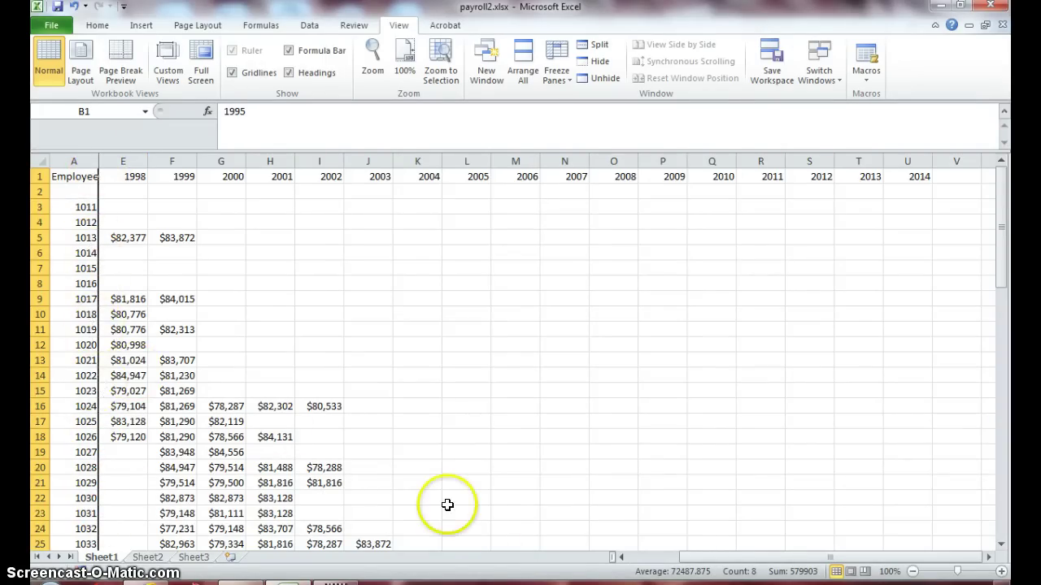
left_click(988, 557)
left_click(988, 557)
left_click(988, 557)
left_click(988, 557)
left_click(988, 557)
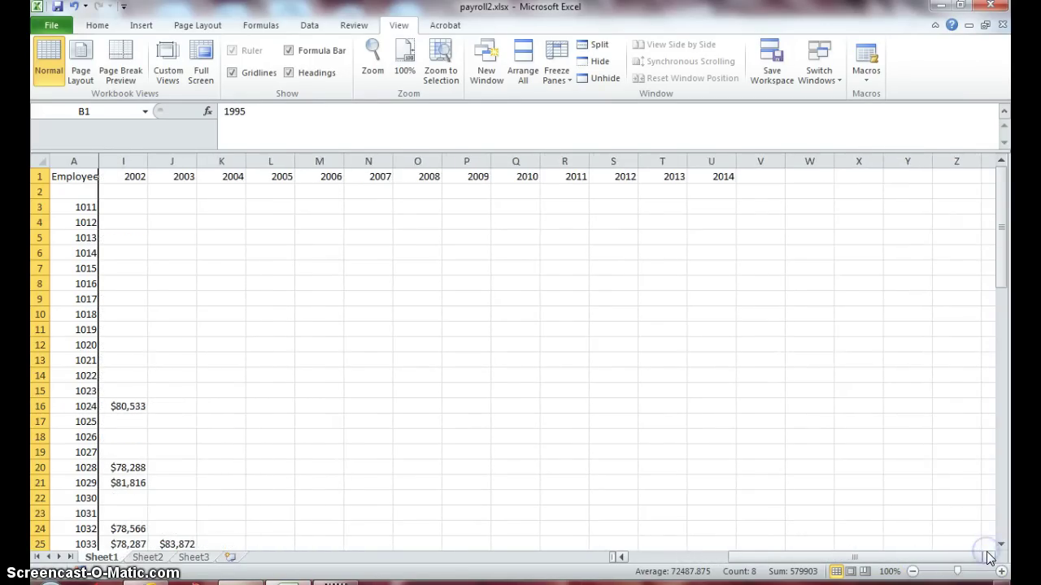
left_click(988, 557)
left_click(988, 557)
left_click(988, 557)
left_click(988, 557)
left_click(988, 557)
left_click(988, 557)
left_click(988, 557)
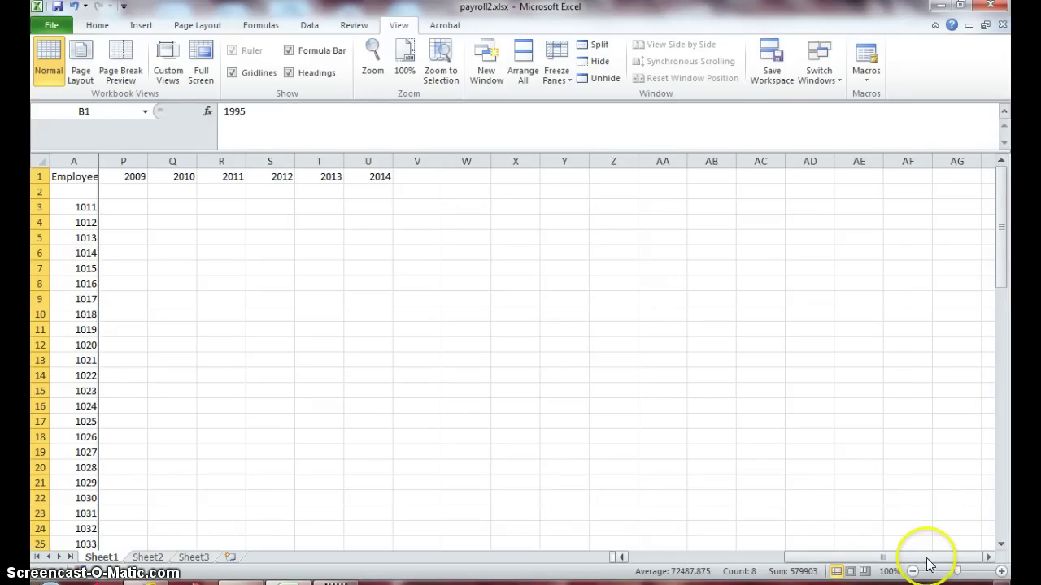
left_click_drag(924, 559, 768, 560)
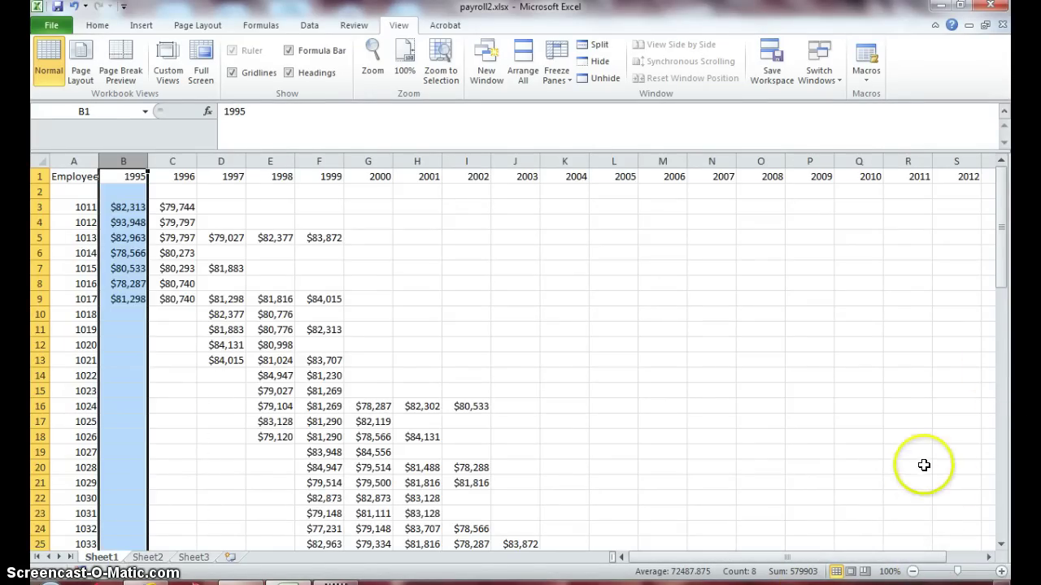
left_click_drag(1005, 244, 1005, 256)
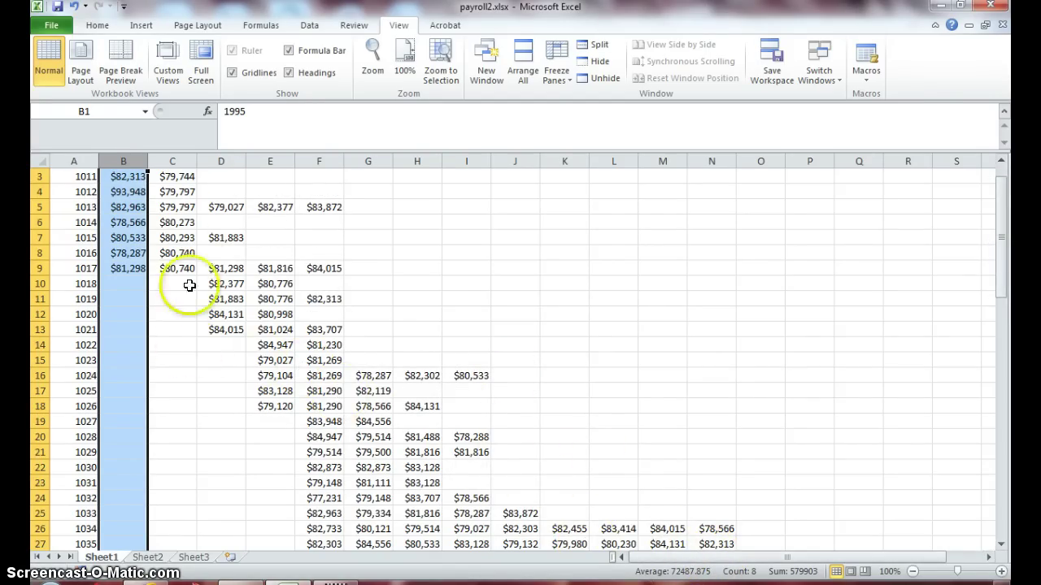
Select cell B14 and remove all frozen panes
left_click(123, 345)
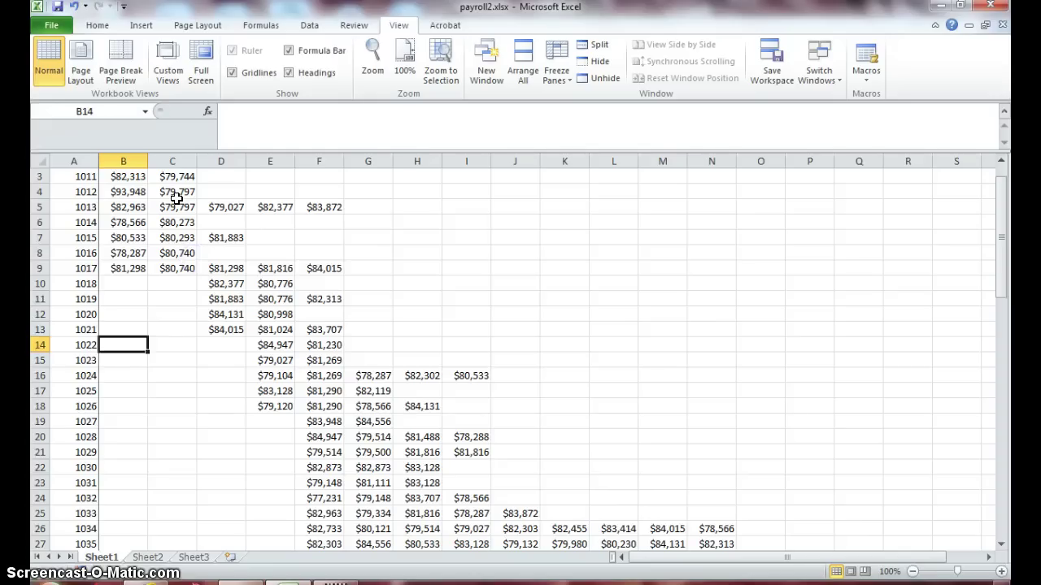
left_click(569, 85)
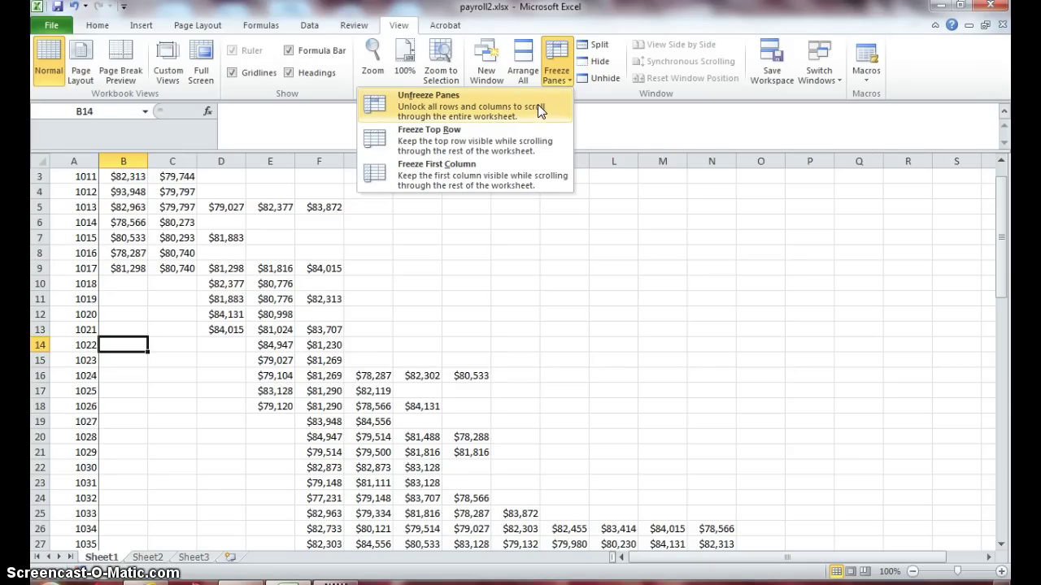
left_click(537, 104)
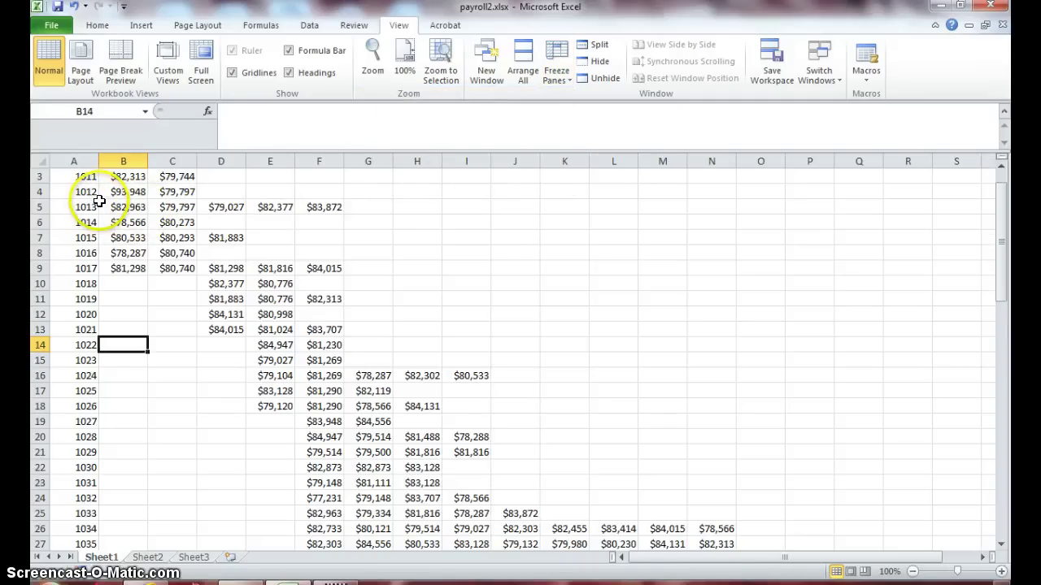
Scroll right to confirm column A now moves out of view, then scroll back
left_click(982, 557)
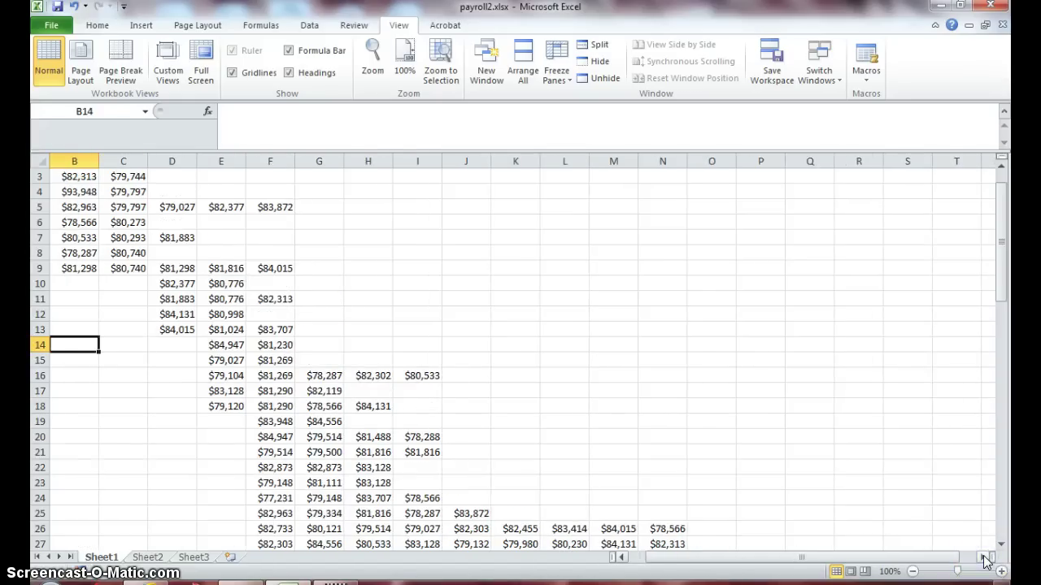
left_click(984, 557)
left_click(984, 558)
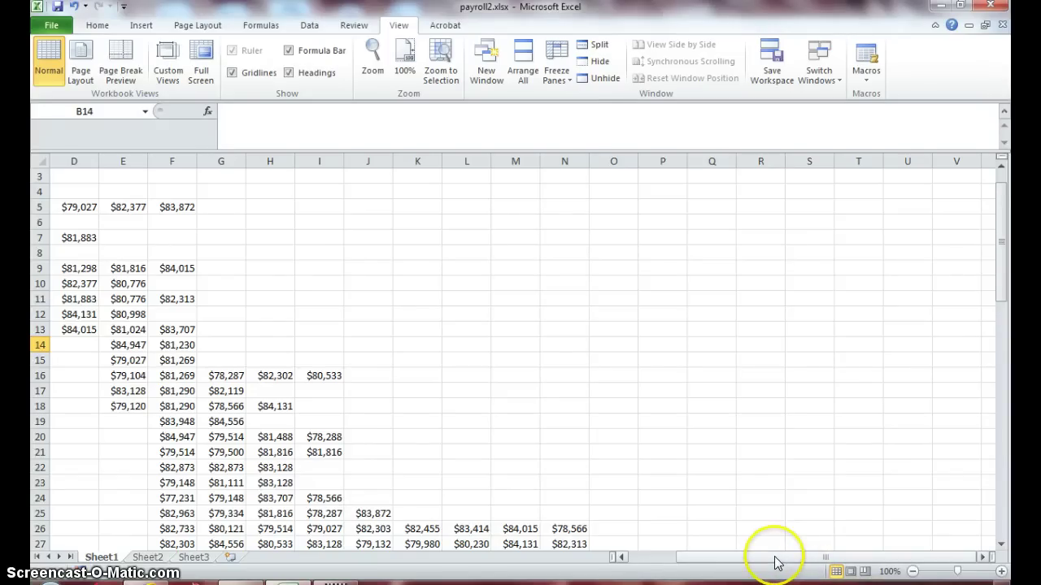
left_click_drag(773, 558, 672, 575)
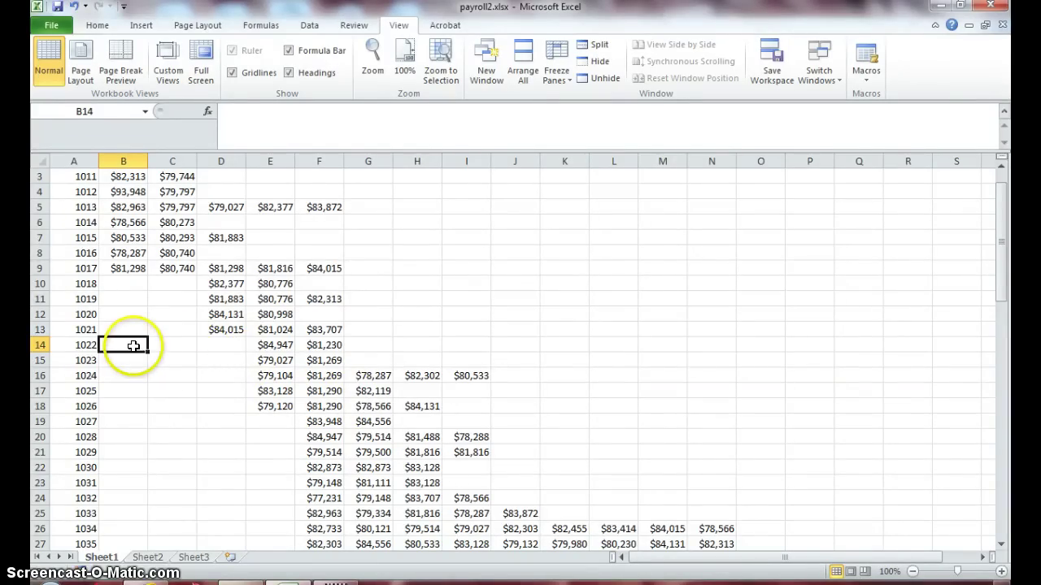
Freeze panes at cell B14 so rows 1–13 and column A stay fixed
left_click(570, 85)
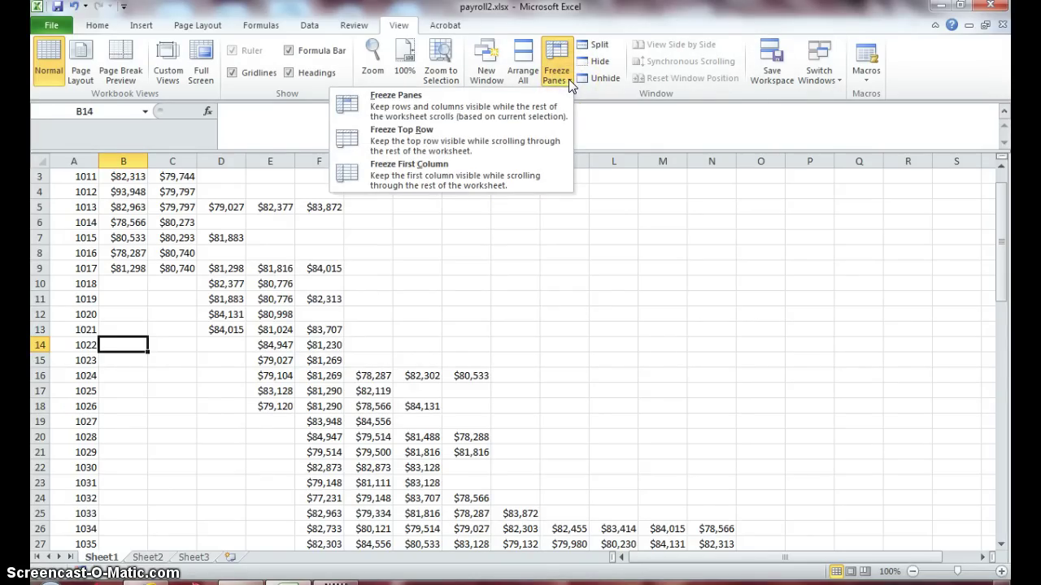
left_click(560, 96)
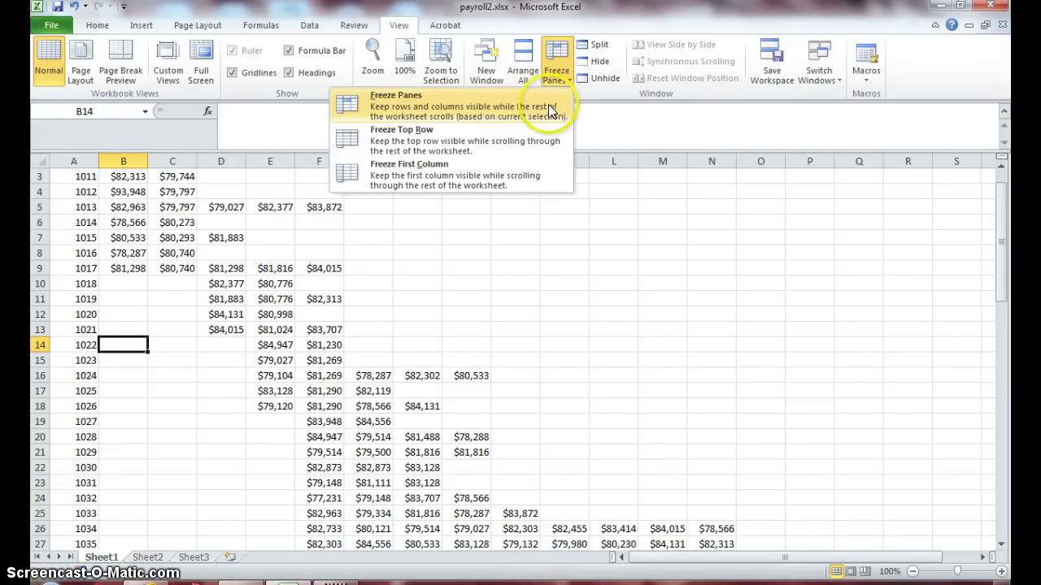
left_click(549, 103)
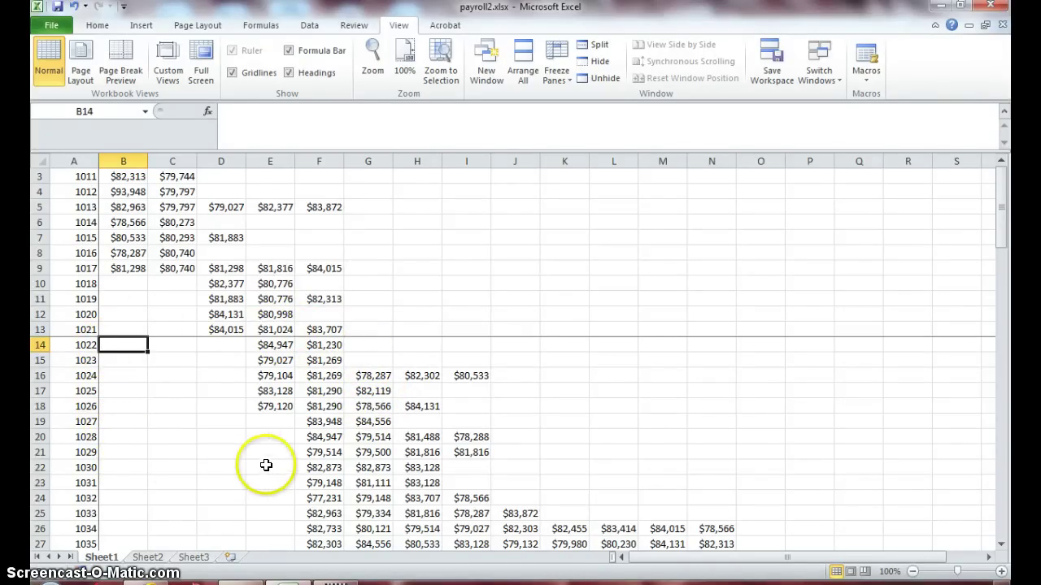
Scroll the lower pane down to bring employee 1035 and below into view
left_click(1001, 546)
double_click(1001, 546)
left_click(1001, 546)
double_click(1001, 547)
double_click(1001, 547)
left_click(1001, 546)
double_click(1001, 547)
left_click(1001, 546)
left_click(1001, 547)
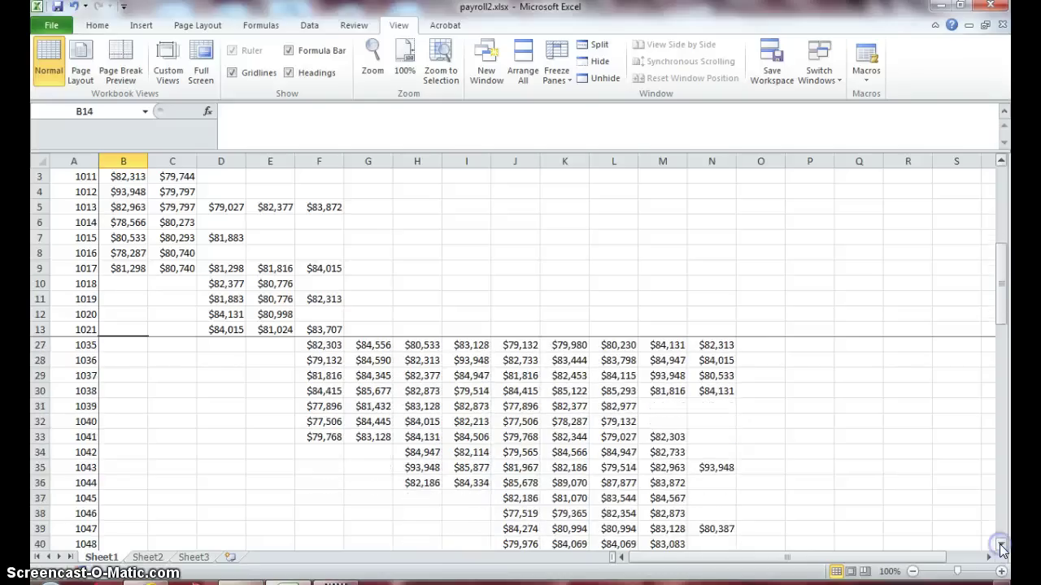
Scroll right through later year columns out to column AB and further down the employees
double_click(989, 557)
left_click(989, 557)
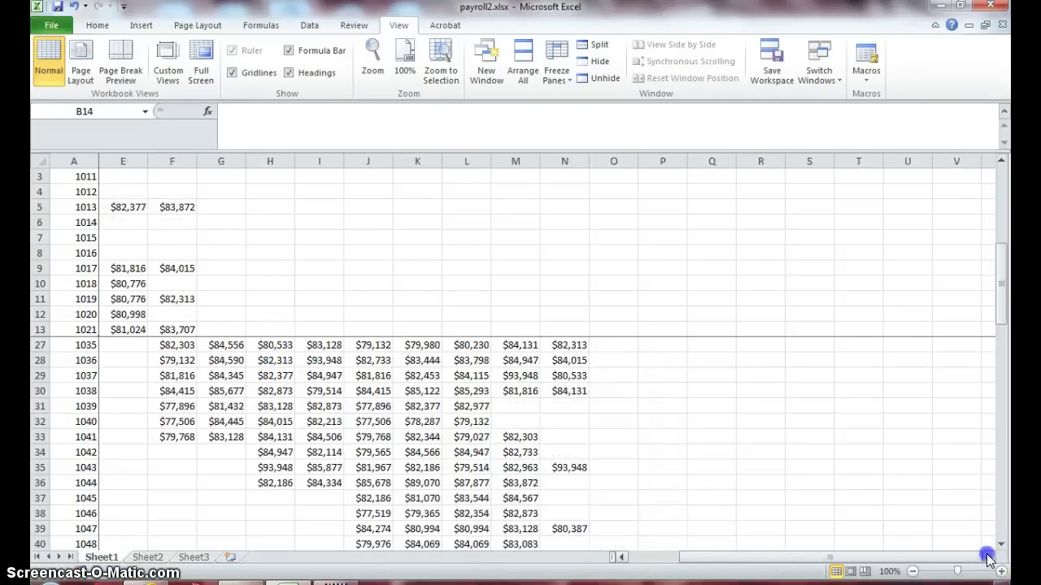
double_click(989, 557)
left_click(989, 557)
left_click(988, 557)
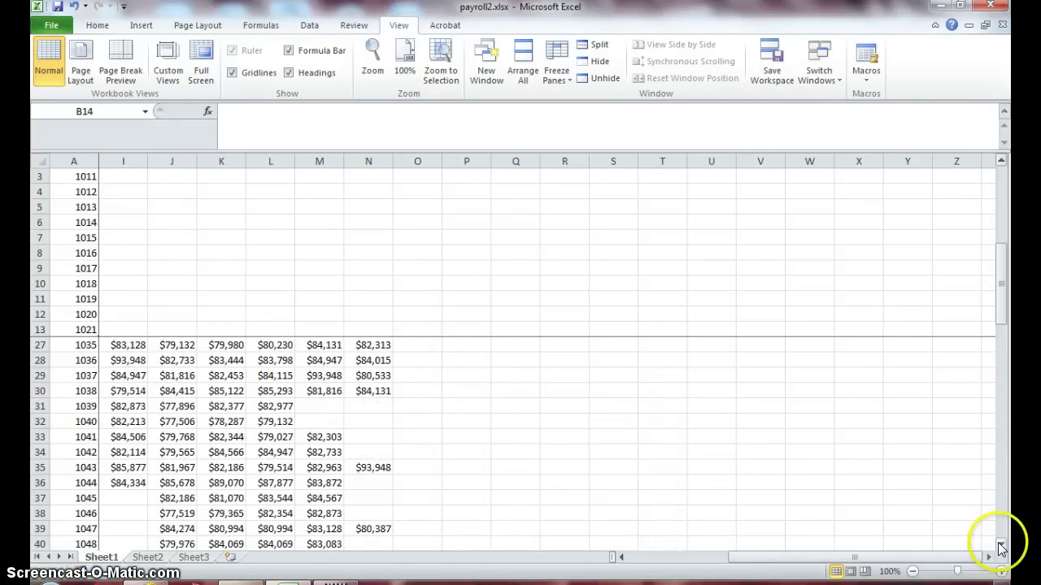
left_click(1001, 546)
double_click(1001, 547)
double_click(1001, 546)
left_click(1001, 546)
scroll(936, 572, "left", 3)
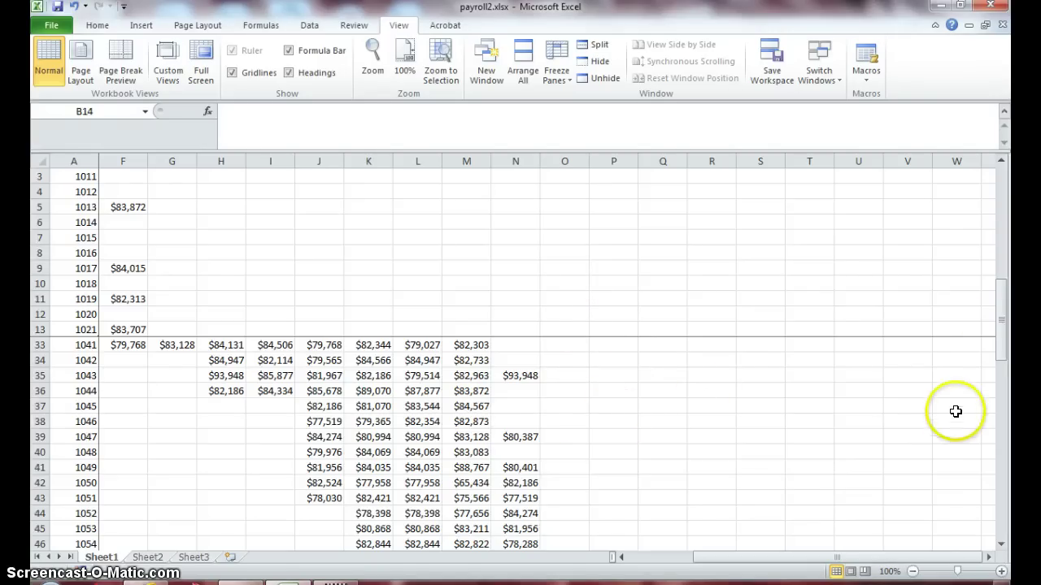
left_click_drag(1000, 329, 1001, 388)
left_click(989, 558)
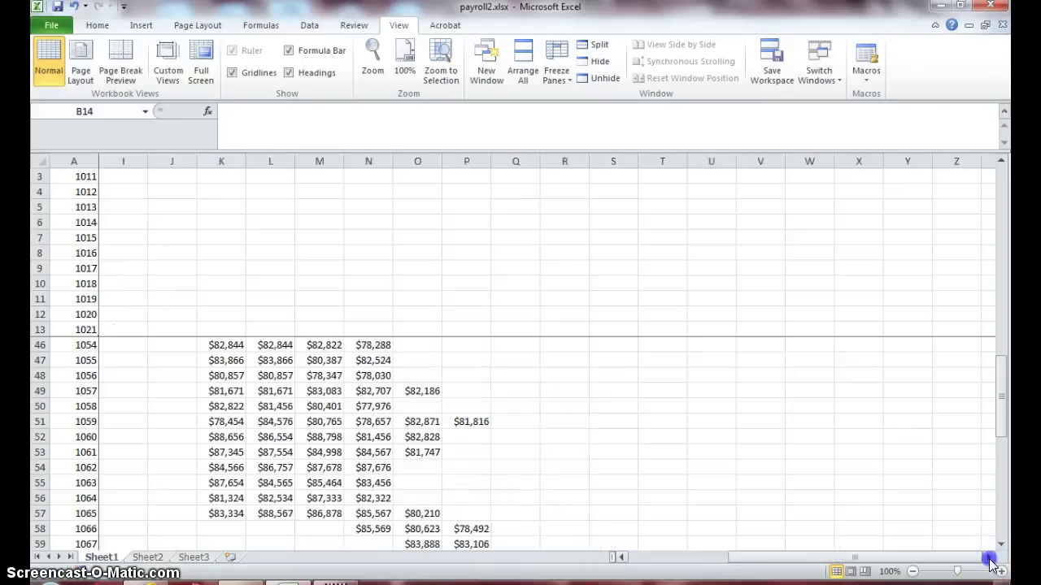
left_click(990, 558)
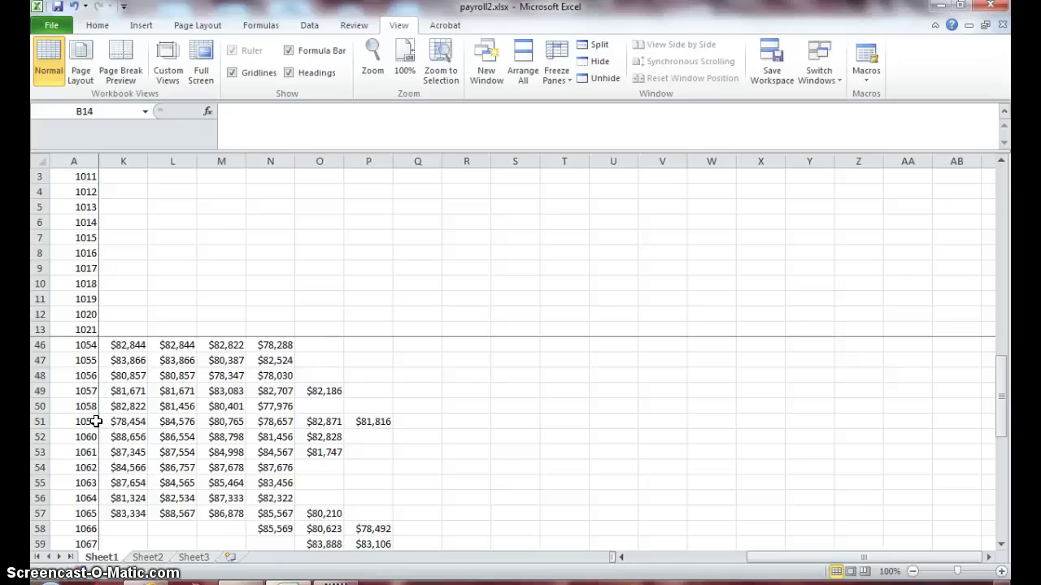
Unfreeze the panes, then return to the top of the Employee column near A1
left_click(558, 75)
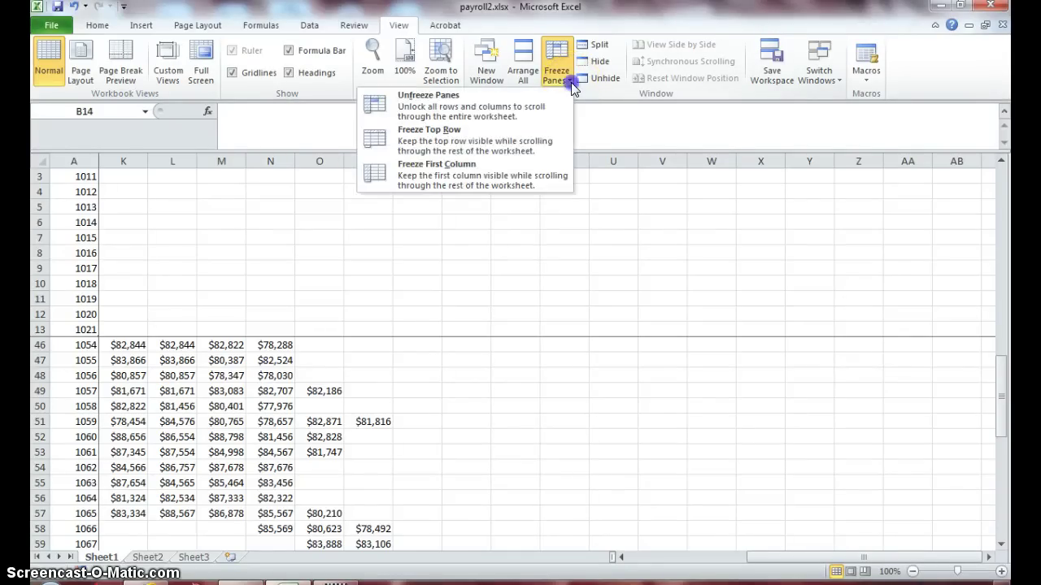
left_click(541, 100)
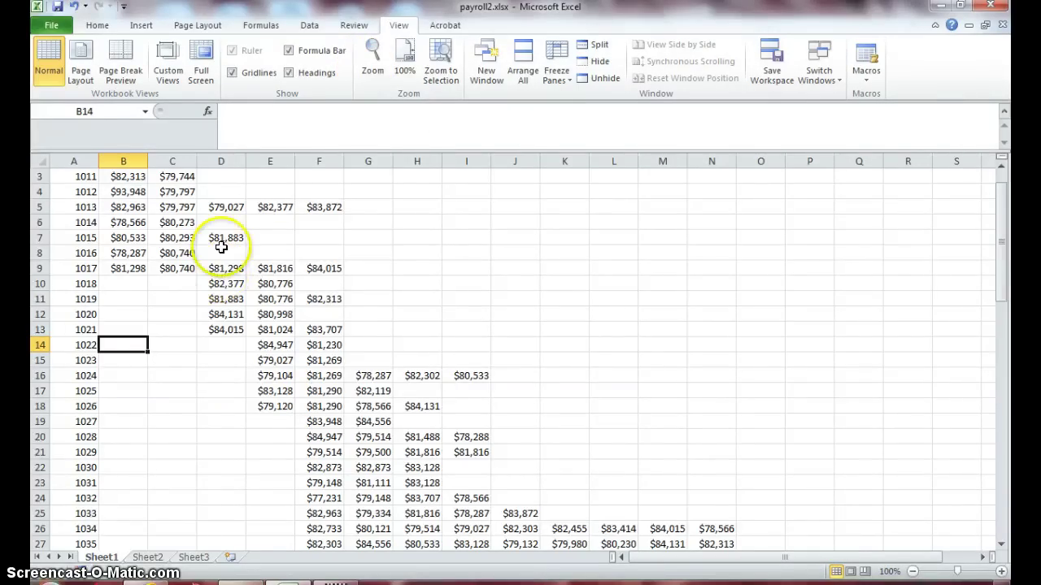
left_click(84, 178)
key("Up")
key("Up")
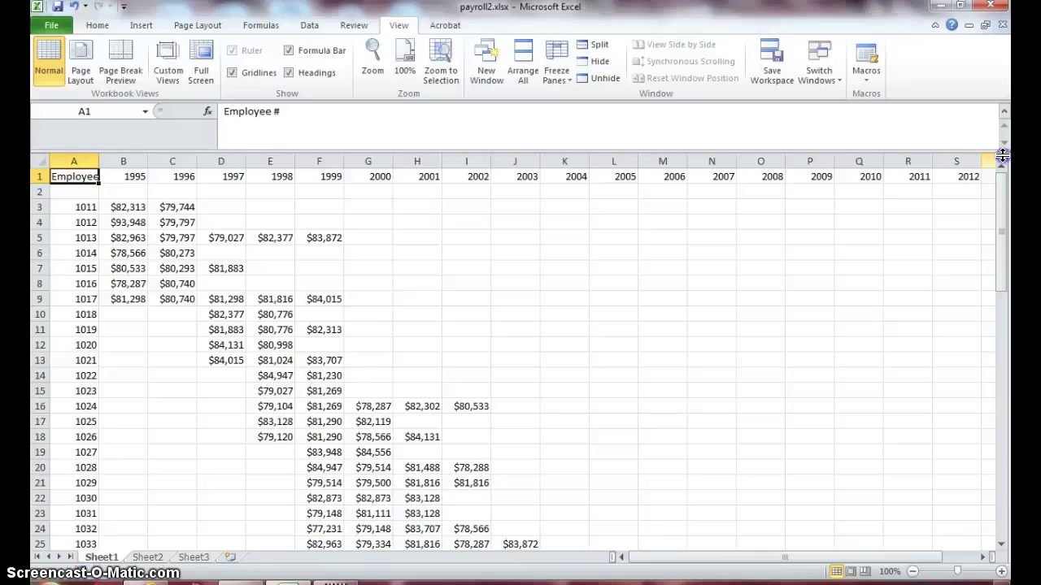
Split the window into two panes at about row 10, after trying and removing a split near row 2
left_click_drag(1002, 154, 1003, 157)
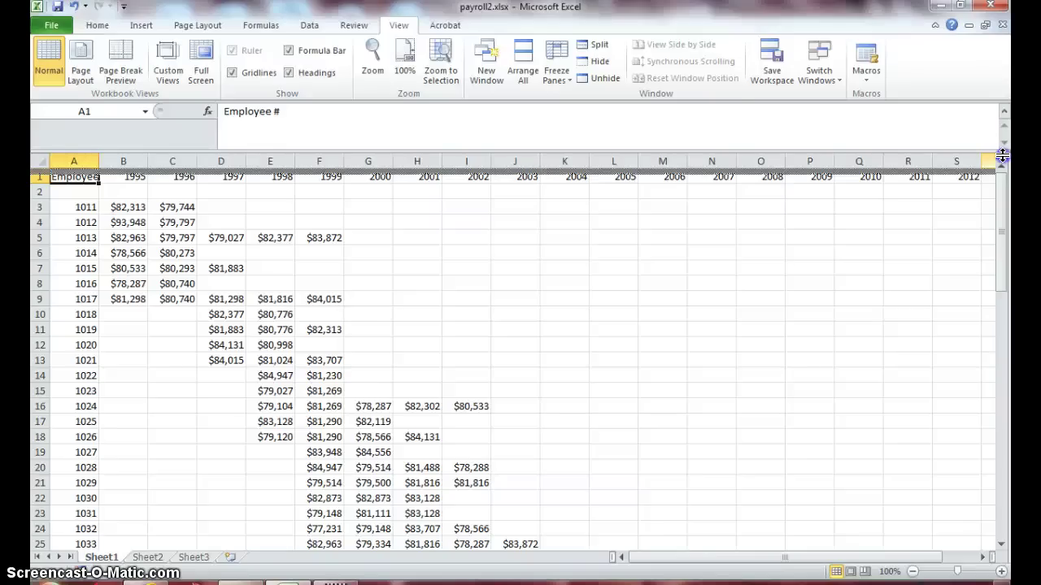
mouse_move(1002, 157)
left_mouse_down()
mouse_move(964, 192)
mouse_move(959, 172)
left_mouse_up()
left_click_drag(959, 179, 959, 193)
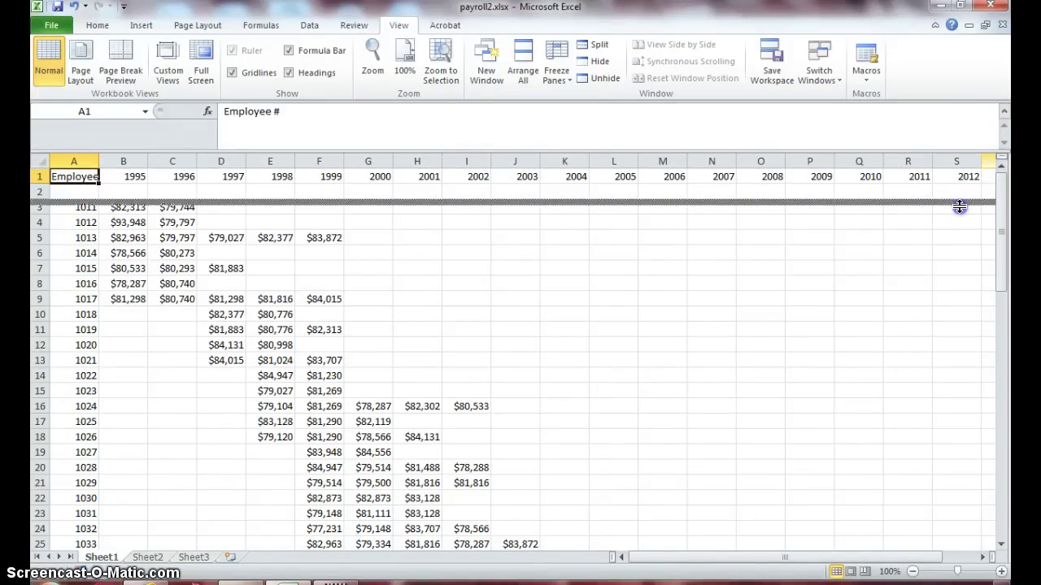
left_click_drag(1001, 157, 1001, 156)
left_click(1001, 156)
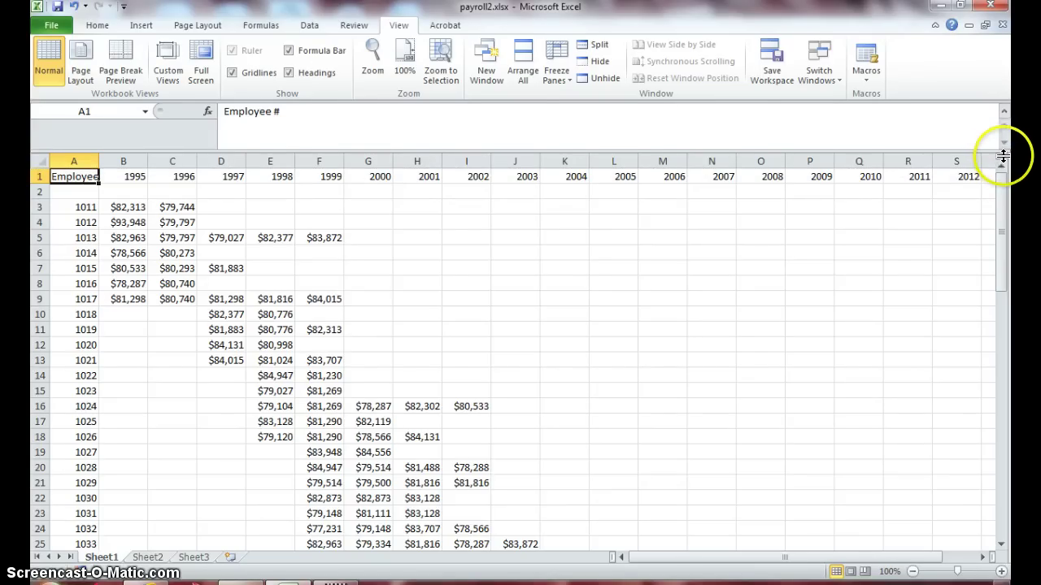
left_click_drag(1001, 156, 1005, 323)
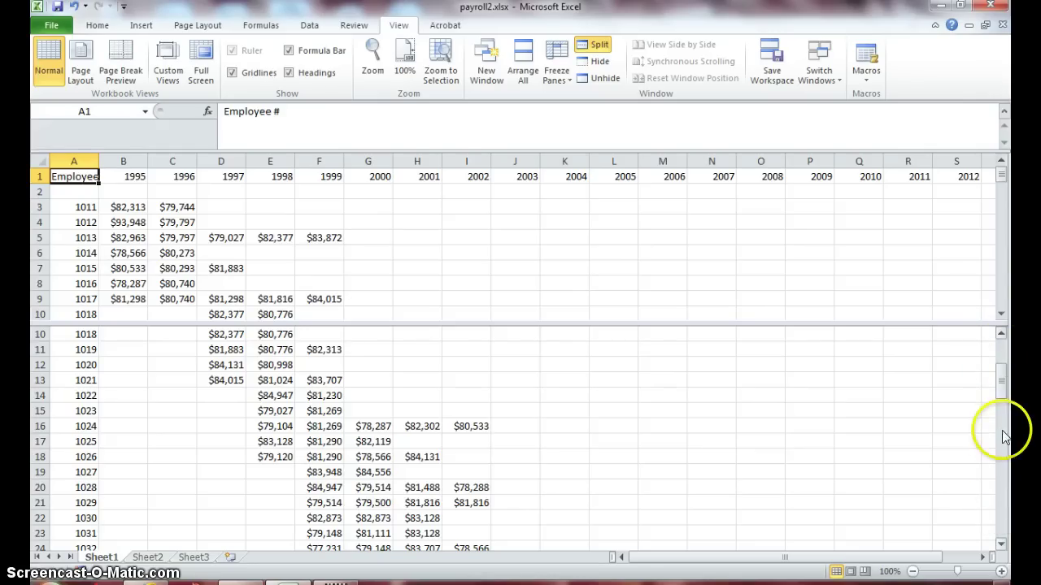
Scroll the upper pane down to show rows 22–31
left_click(1001, 315)
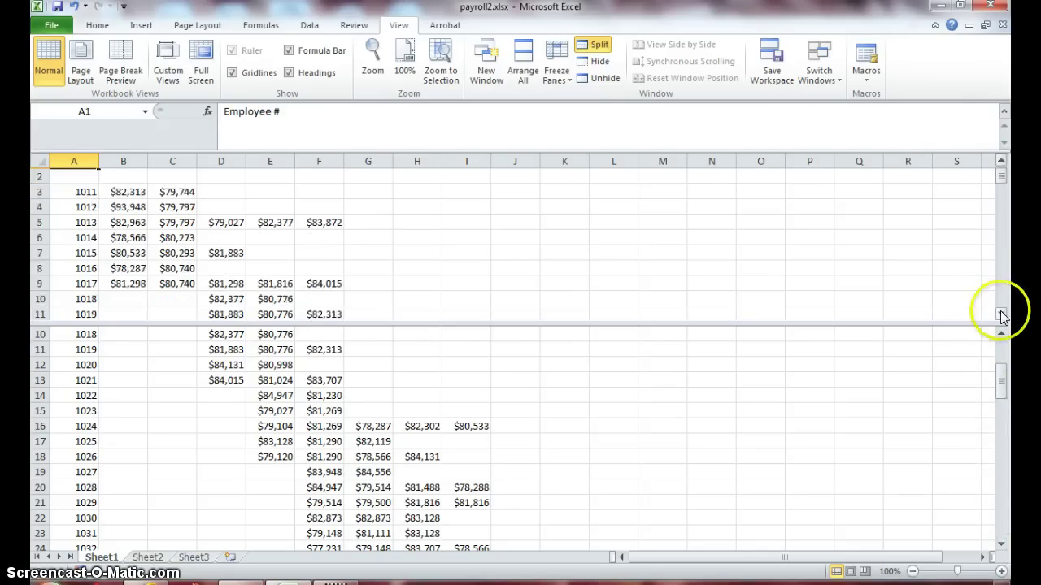
left_click(1001, 162)
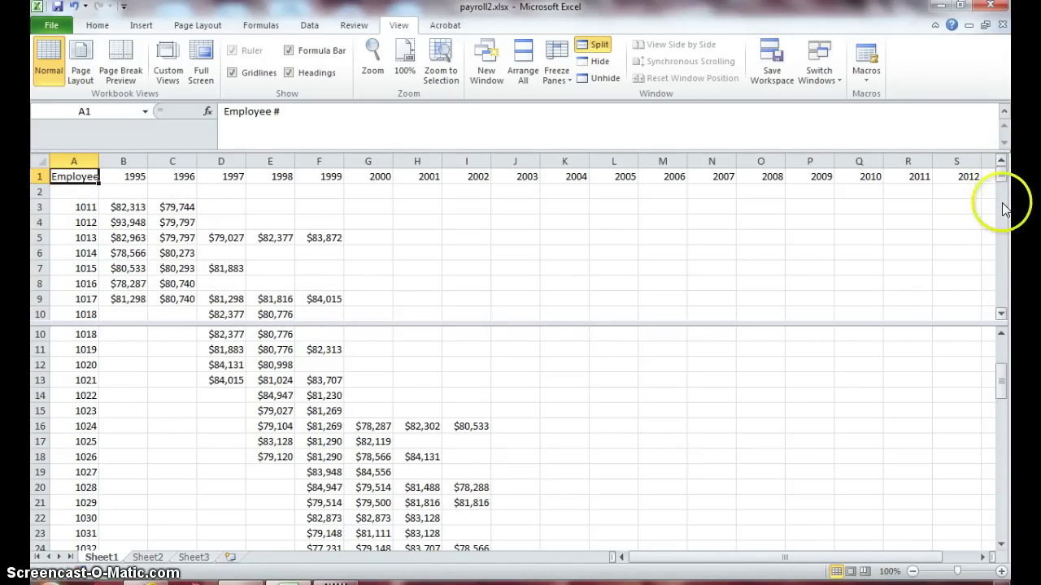
left_click(1001, 314)
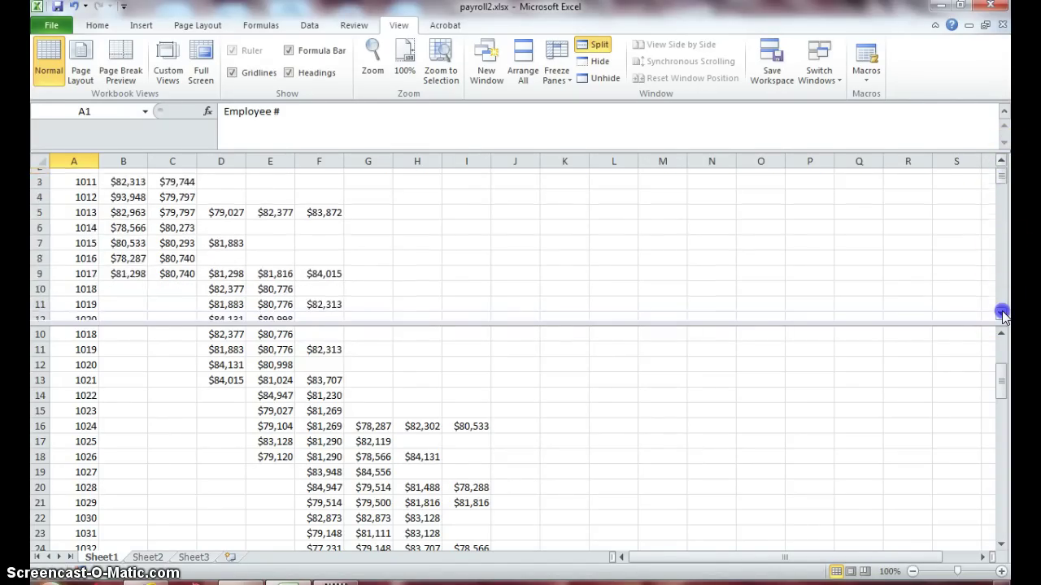
left_click_drag(1001, 314, 1001, 315)
left_click(1001, 313)
left_click(1001, 314)
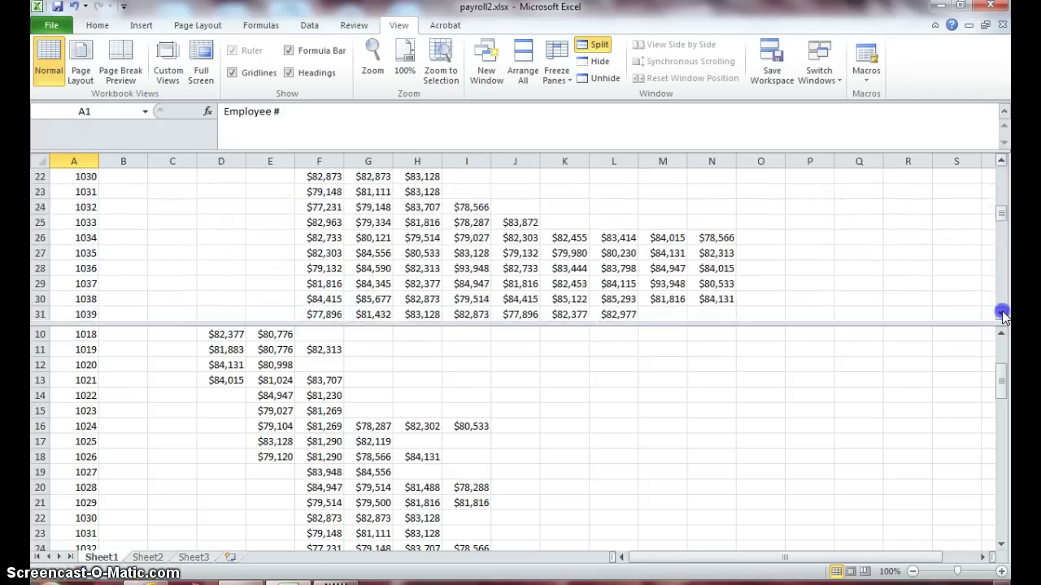
left_click_drag(1001, 382, 1004, 349)
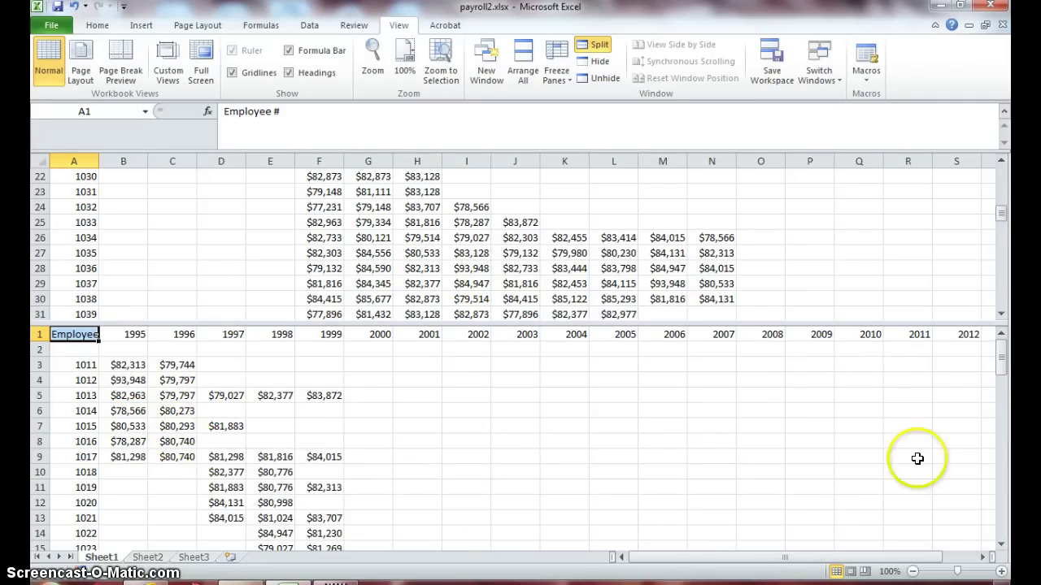
Scroll the upper pane further down to employees past row 42
left_click(1001, 314)
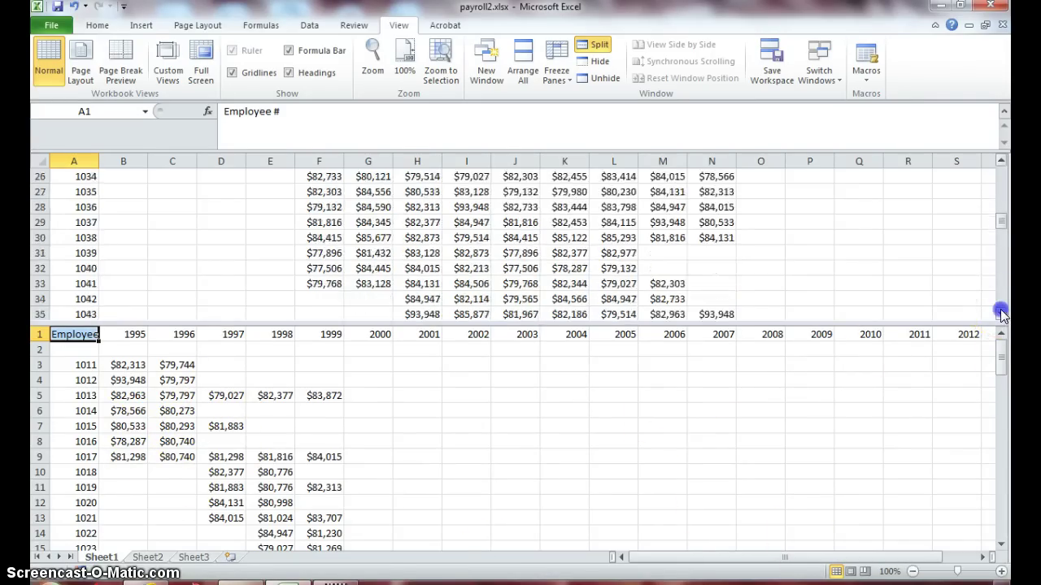
left_click(1001, 314)
left_click(1001, 313)
left_click(1001, 314)
left_click(1001, 313)
left_click(1001, 314)
left_click(1001, 314)
left_click(1001, 314)
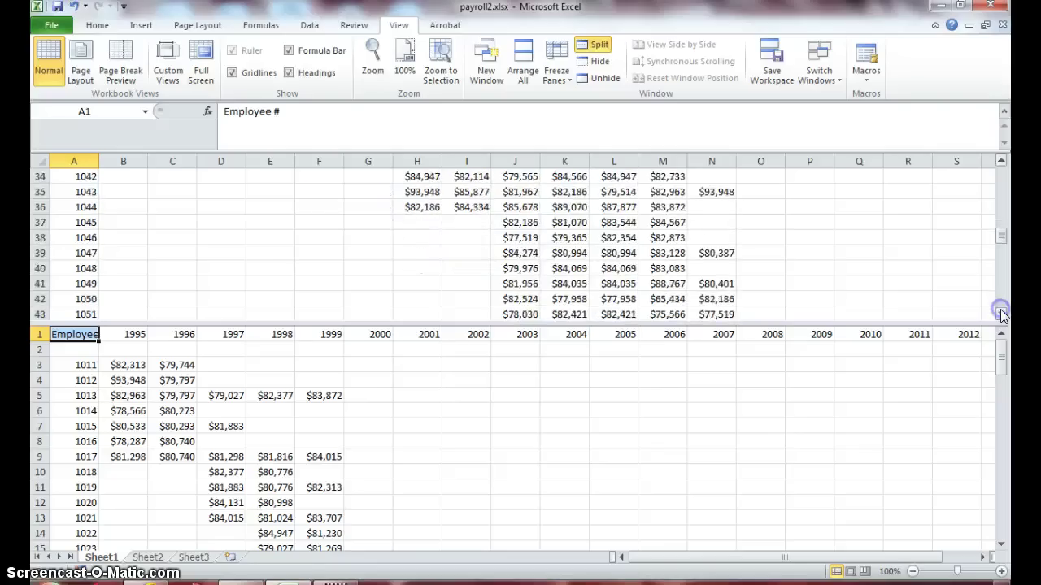
left_click(1001, 314)
left_click(1001, 314)
left_click(1001, 314)
left_click(1001, 314)
left_click(1001, 314)
left_click(1001, 314)
left_click(1001, 313)
left_click(1001, 314)
left_click(1001, 313)
left_click(1001, 314)
left_click(1001, 314)
left_click(1001, 314)
left_click(1001, 314)
left_click(1001, 314)
left_click(1001, 314)
left_click(1001, 314)
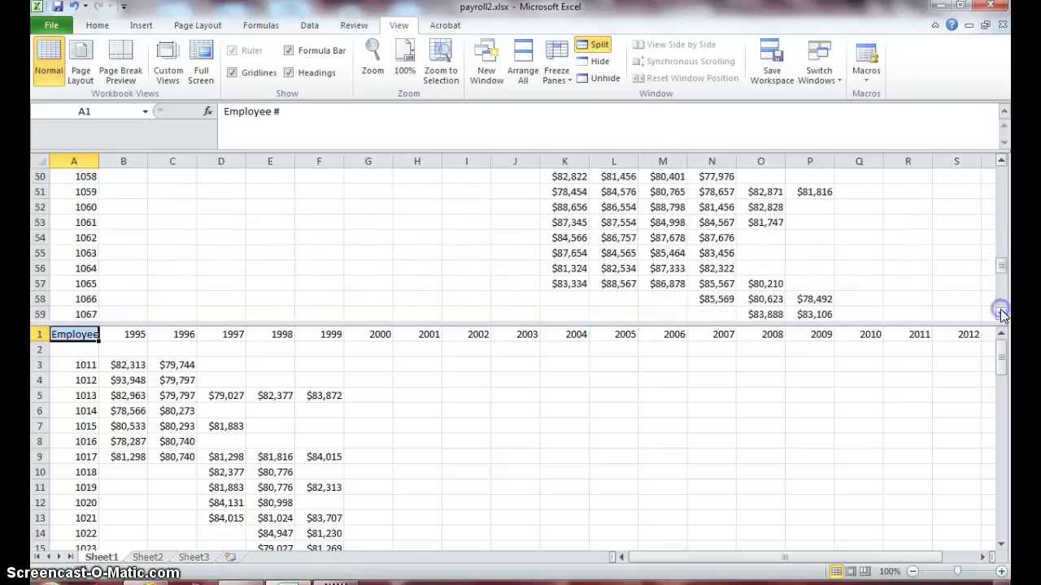
Scroll both panes independently to show later employees in each, then remove the split
left_click_drag(1002, 265, 1003, 162)
left_click_drag(1003, 365, 1008, 477)
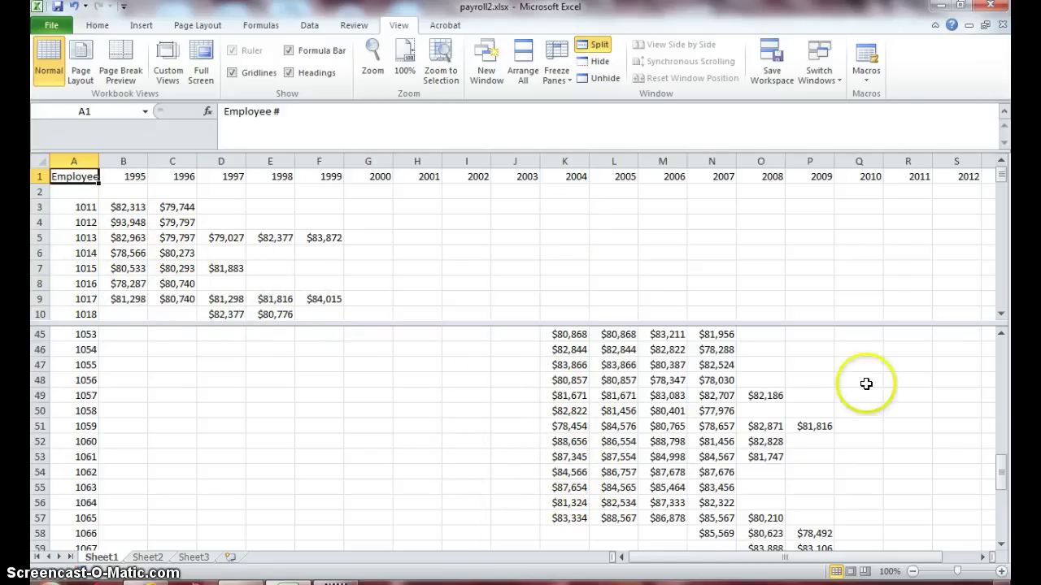
left_click_drag(1001, 471, 1001, 411)
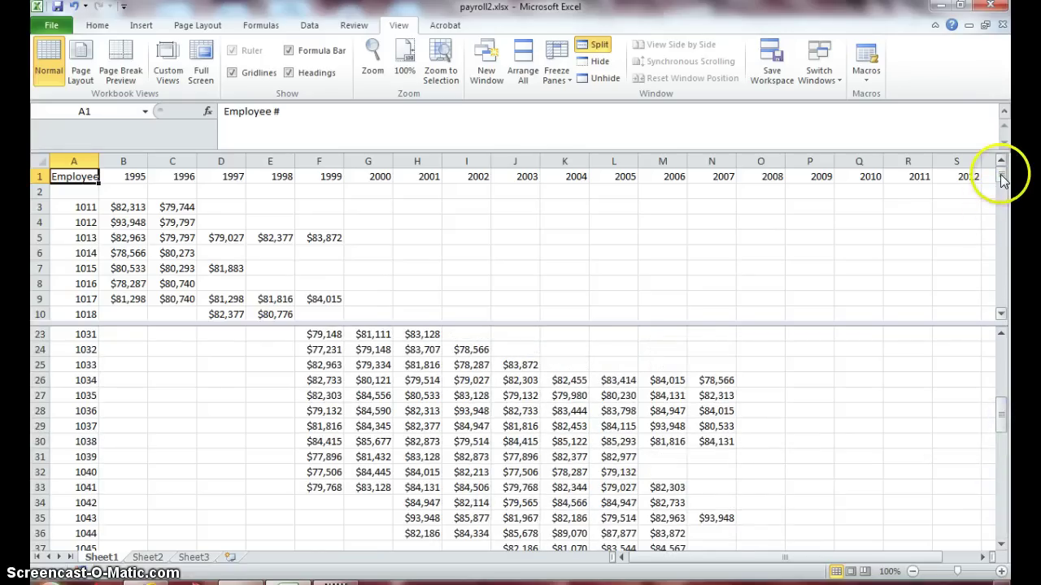
left_click_drag(1002, 178, 1002, 240)
left_click(1001, 415)
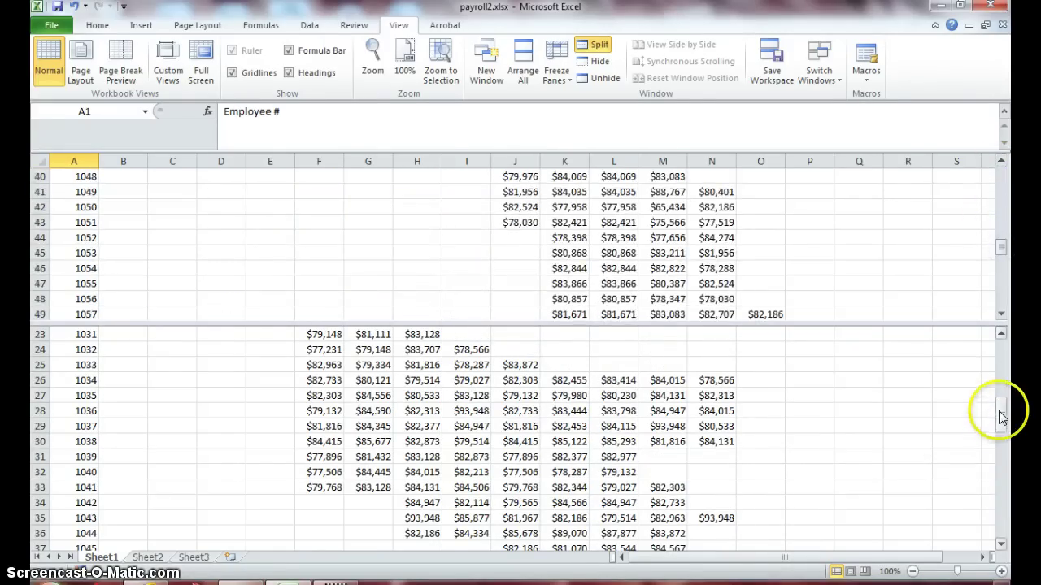
left_click_drag(1001, 416, 1002, 472)
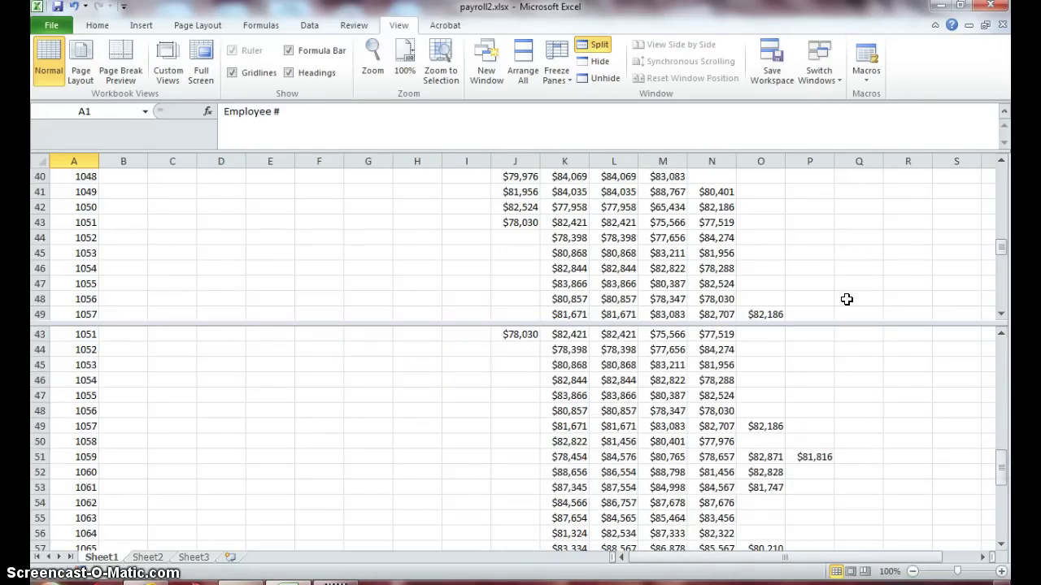
left_click_drag(935, 305, 948, 328)
Remove the horizontal split and divide the salary sheet into side-by-side vertical panes
double_click(935, 322)
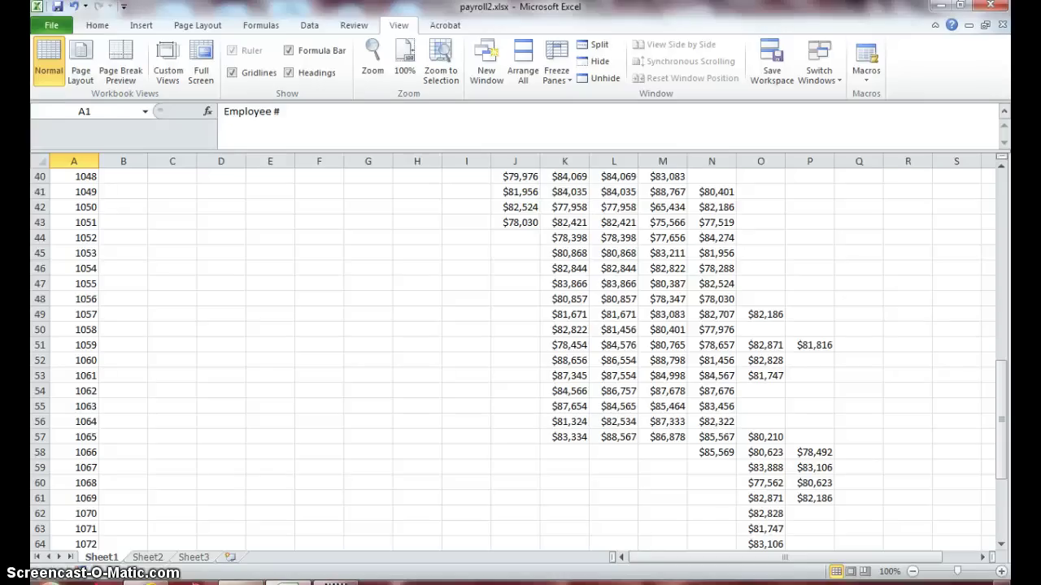
left_click_drag(995, 557, 494, 579)
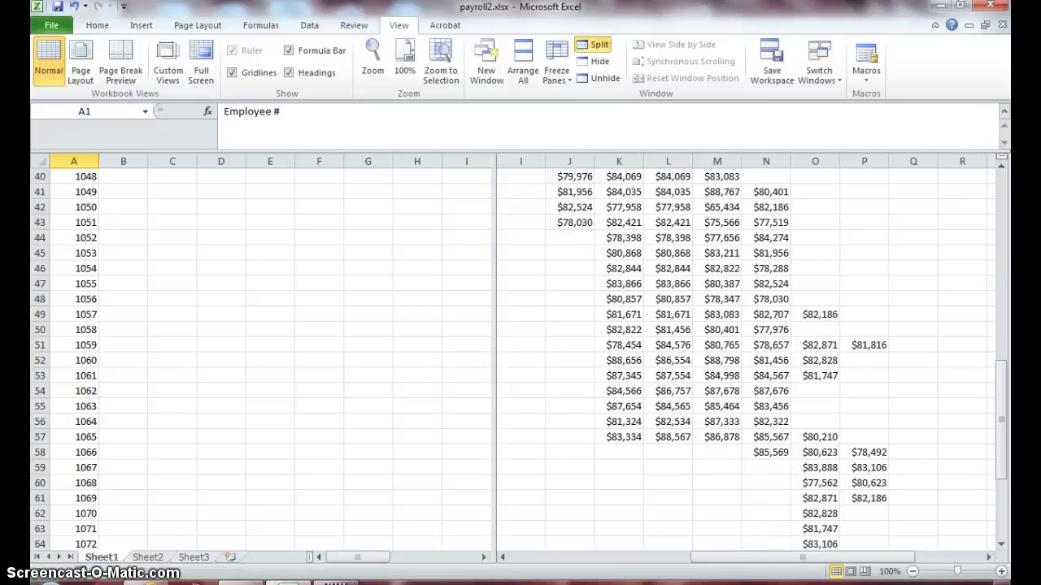
left_click_drag(355, 560, 402, 541)
Scroll the side-by-side panes to compare columns, then remove the vertical split
left_click_drag(820, 563, 860, 492)
scroll(488, 536, "up", 1)
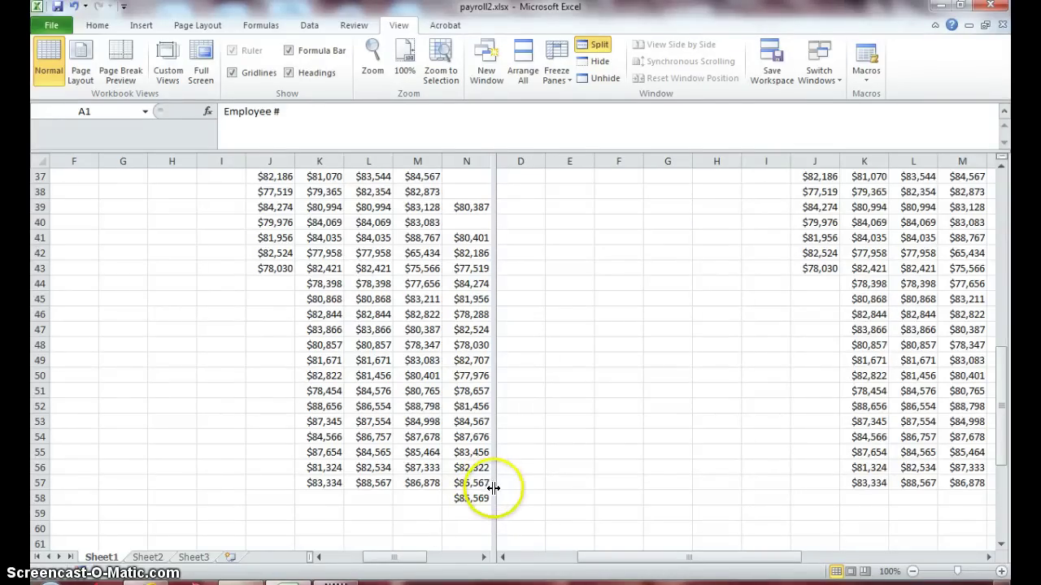
left_click(494, 452)
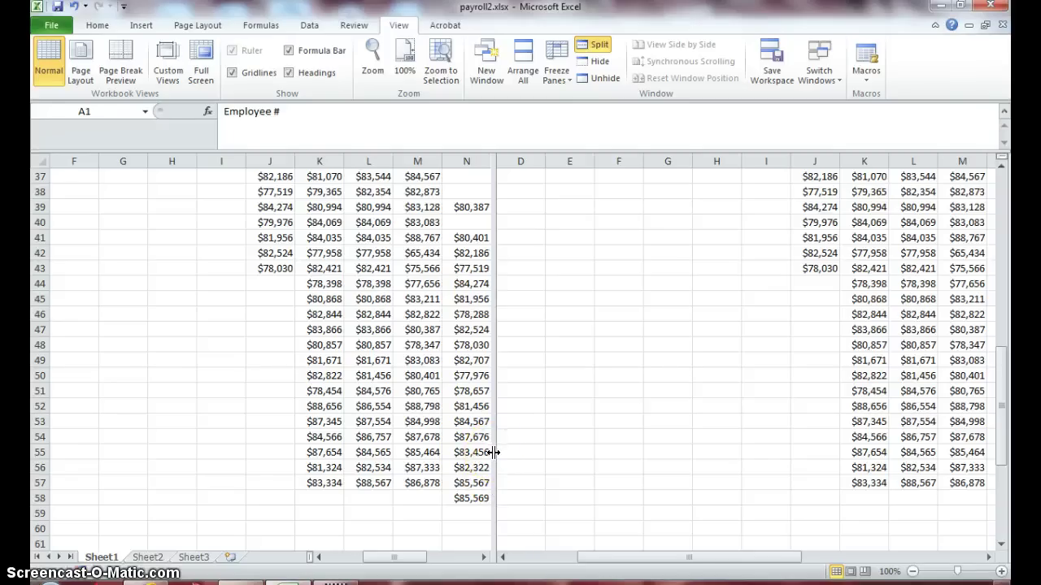
double_click(494, 452)
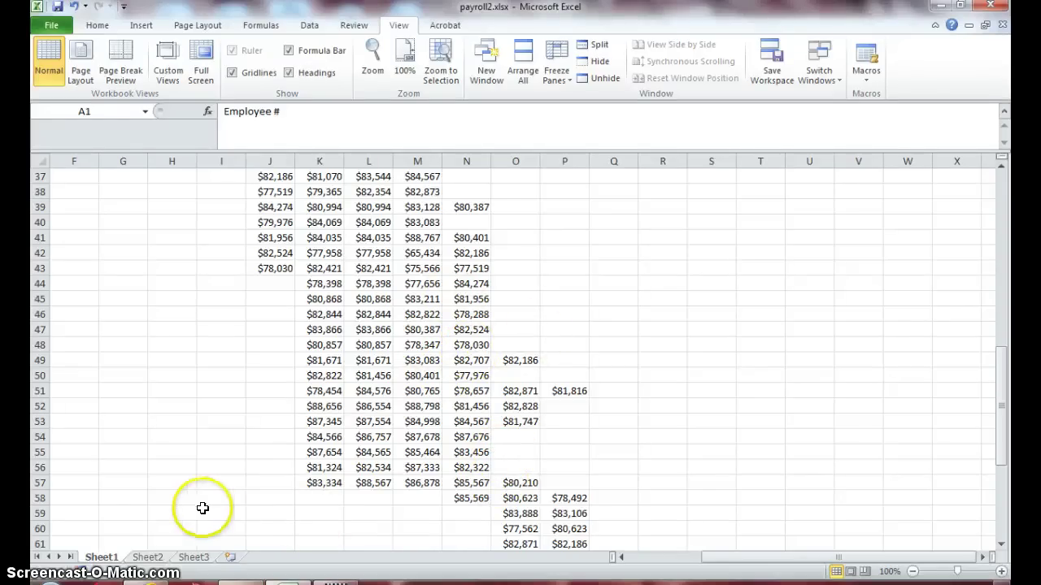
Save a copy of payroll2 under the new file name payroll3.xlsx
left_click(51, 26)
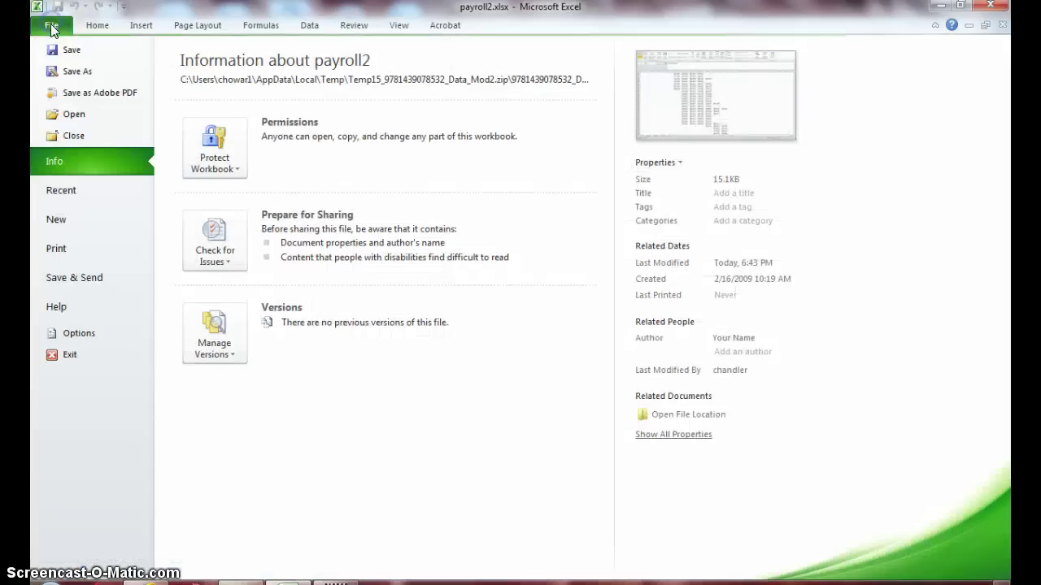
left_click(65, 71)
key("End")
key("BackSpace")
key("BackSpace")
key("BackSpace")
key("BackSpace")
key("BackSpace")
key("BackSpace")
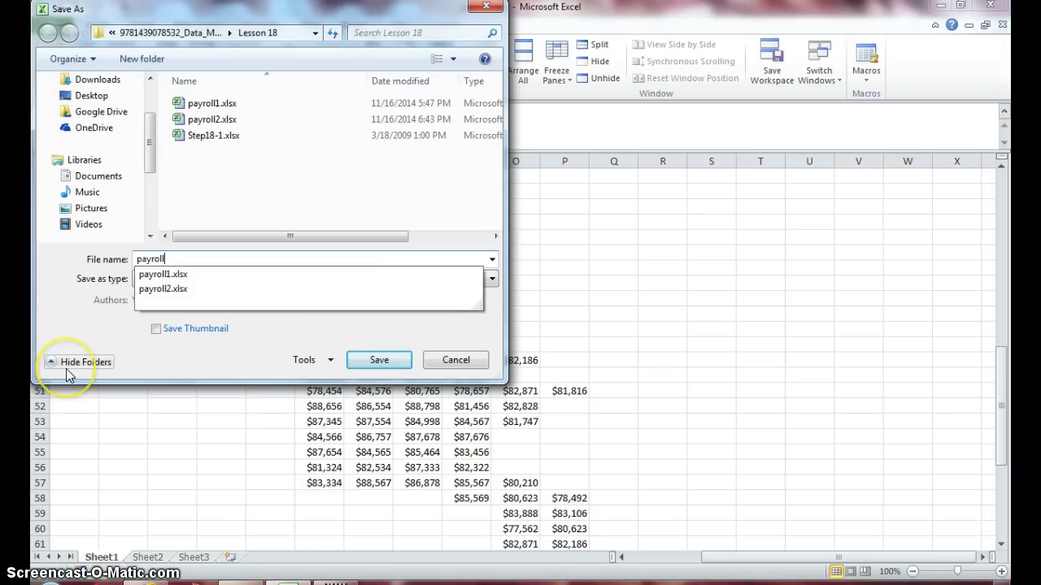
type("3")
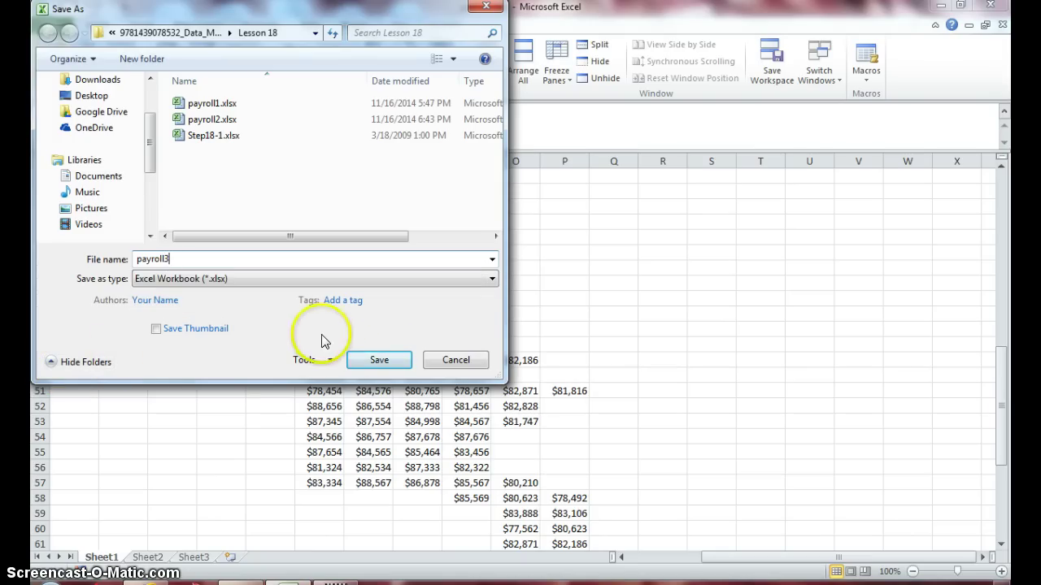
left_click(358, 361)
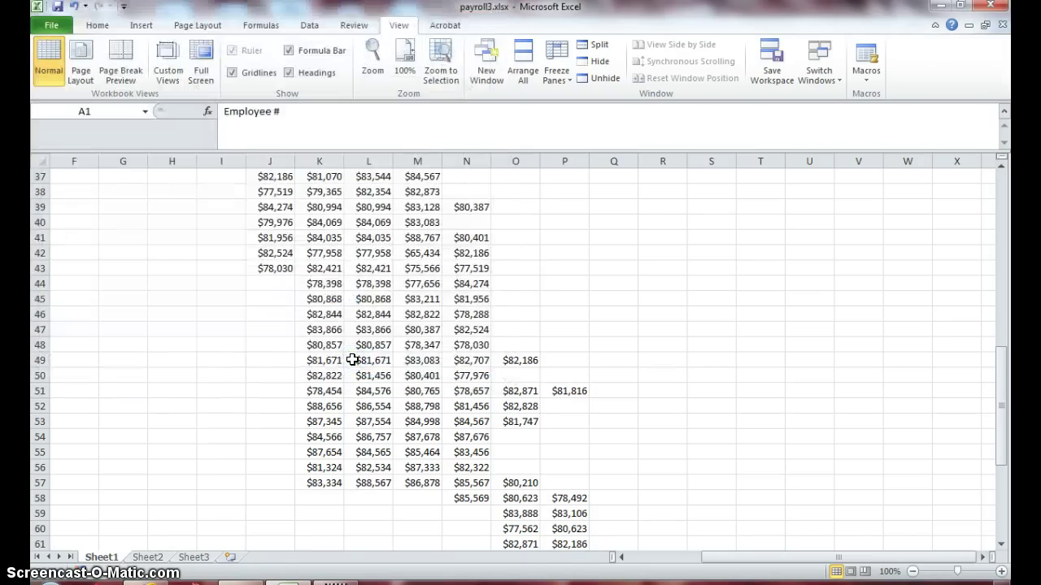